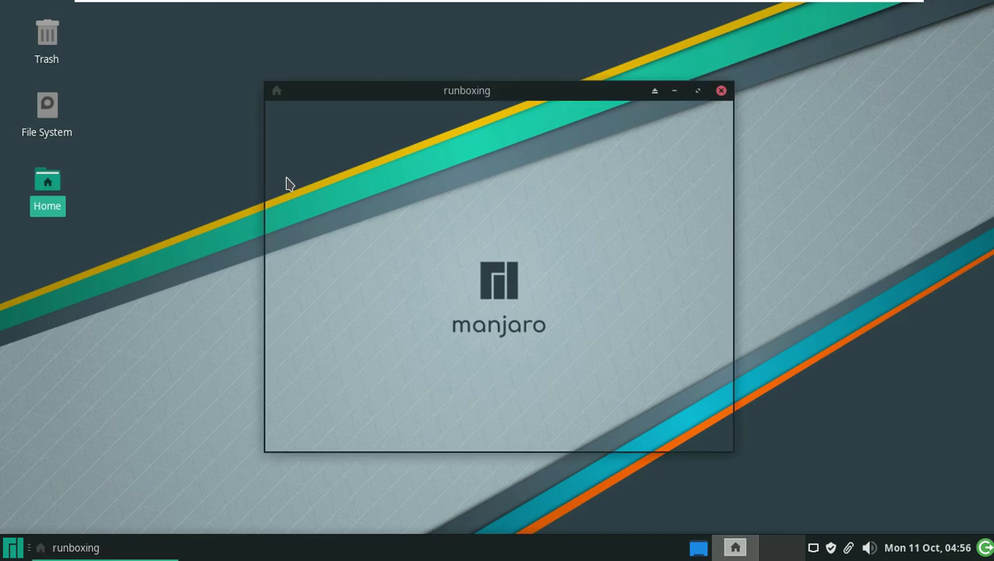
Maximize the home folder window and eject the MANJARO_XFCE_2115 disc
{"action": "key", "text": "alt+F10"}
{"action": "left_click", "coordinate": [136, 209]}
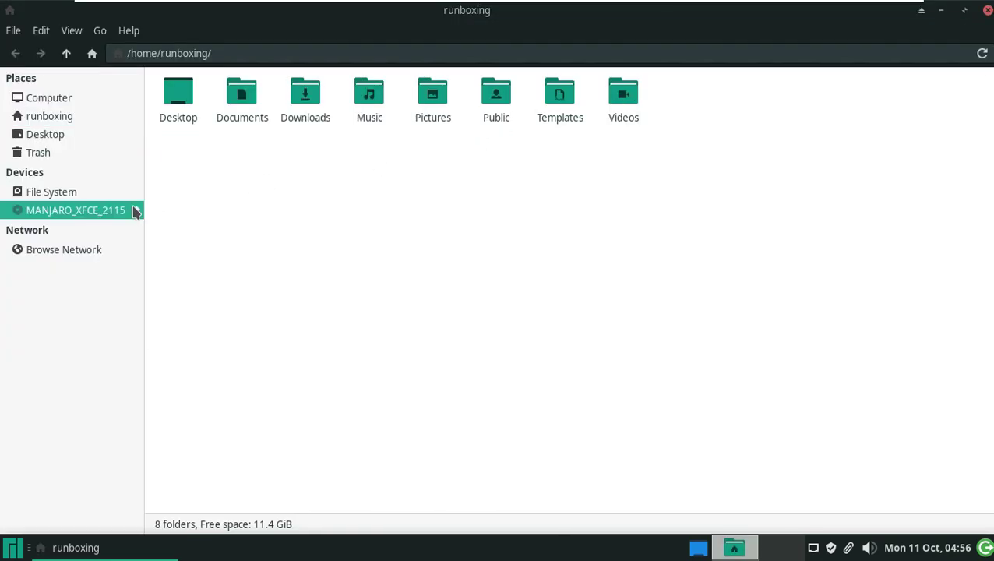
Browse the Computer, home, Desktop and Trash locations in the file manager
{"action": "left_click", "coordinate": [76, 99]}
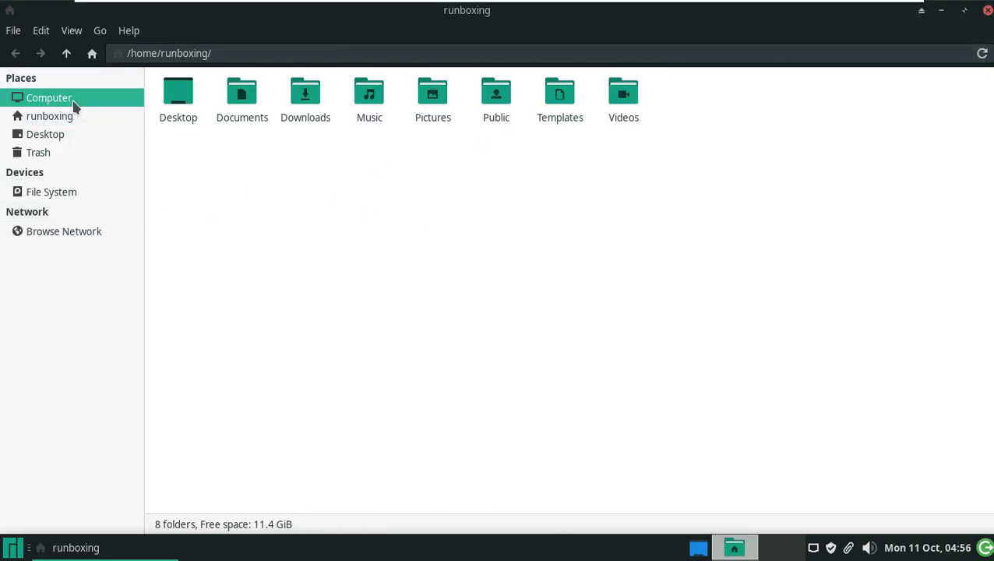
{"action": "left_click", "coordinate": [73, 119]}
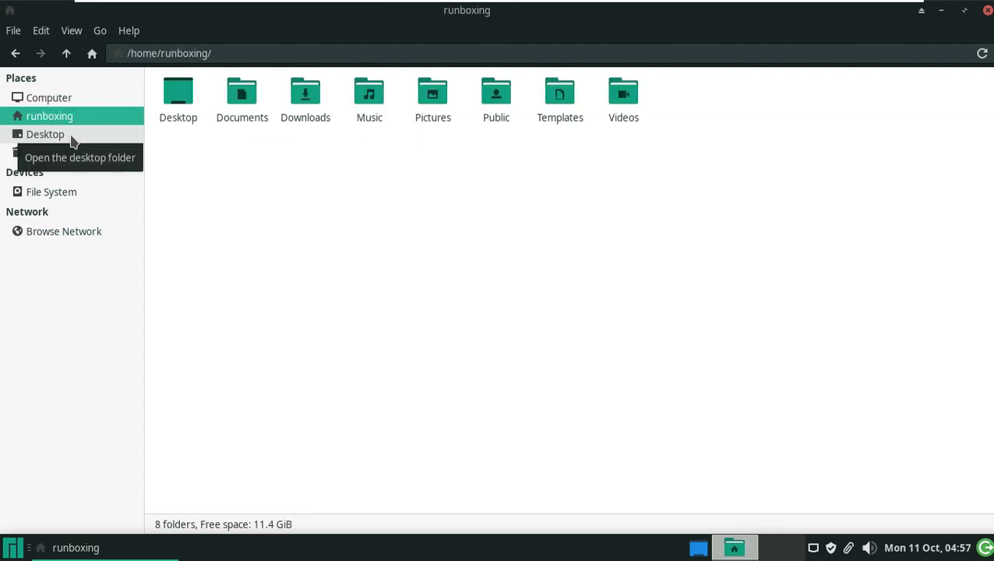
{"action": "left_click", "coordinate": [70, 137]}
{"action": "left_click", "coordinate": [71, 153]}
Check the file manager's version information and close it
{"action": "left_click", "coordinate": [131, 31]}
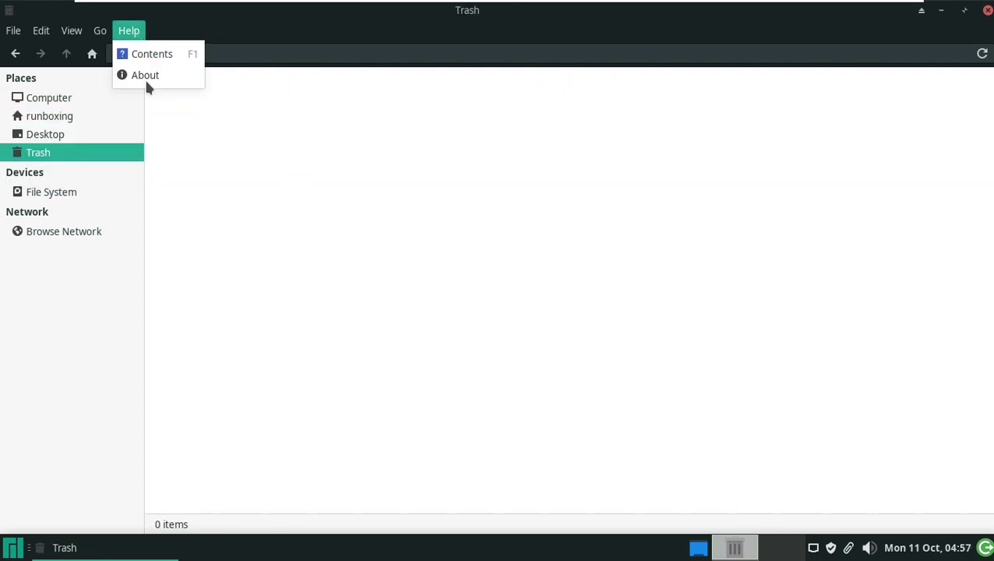
{"action": "left_click", "coordinate": [148, 76]}
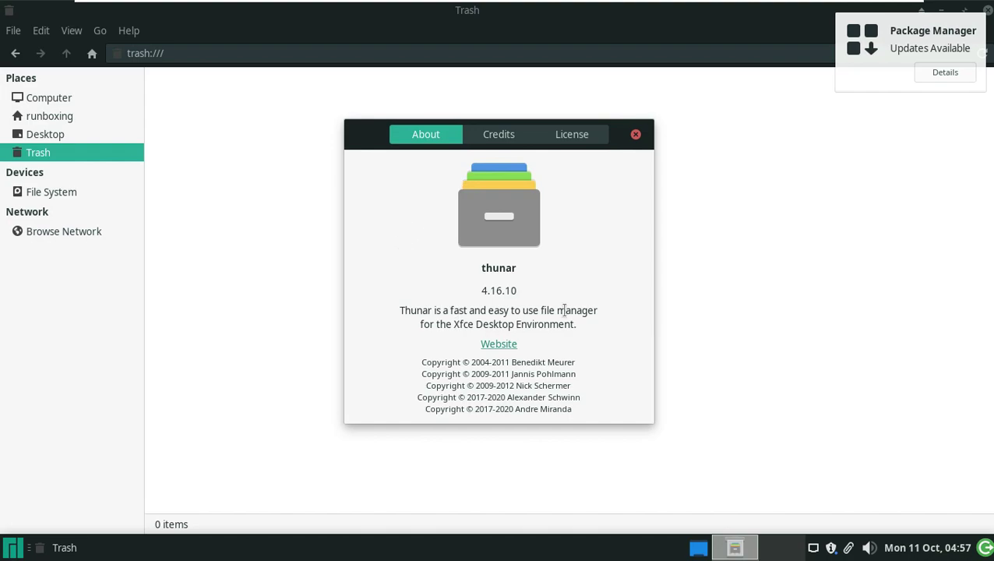
{"action": "left_click", "coordinate": [635, 134]}
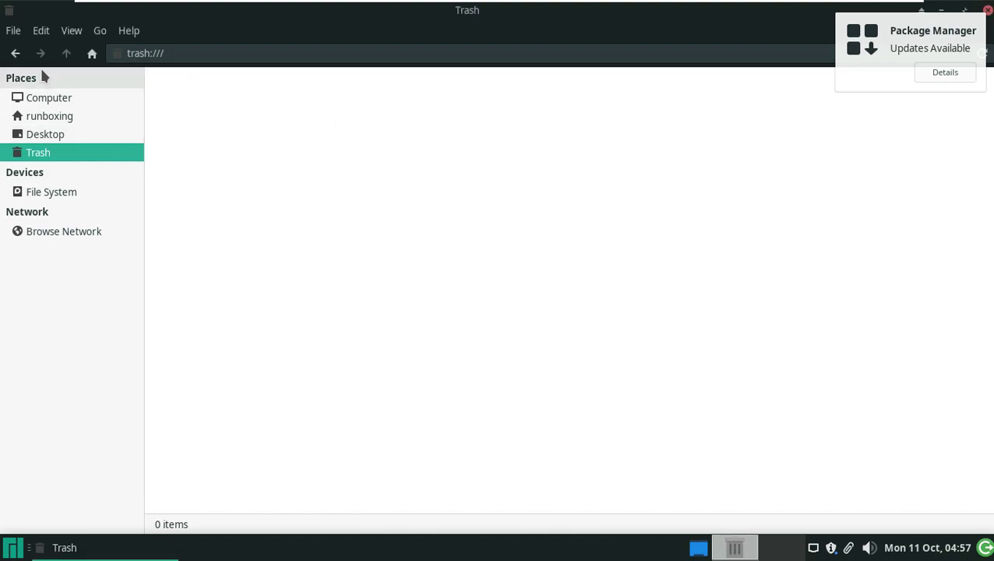
Review the Display, Side Pane, Behavior and Advanced settings in the File Manager Preferences, then close them unchanged
{"action": "left_click", "coordinate": [13, 31]}
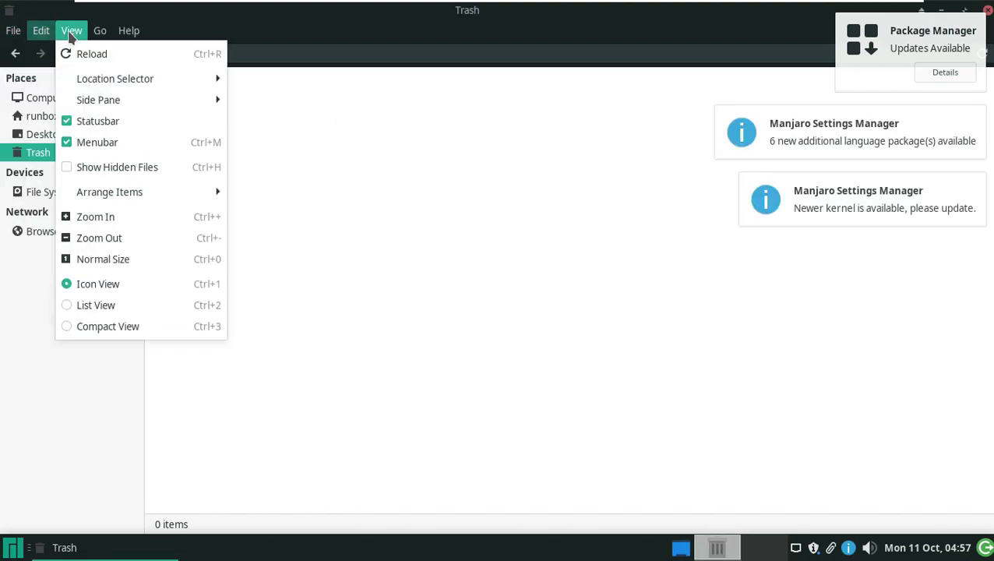
{"action": "mouse_move", "coordinate": [40, 32]}
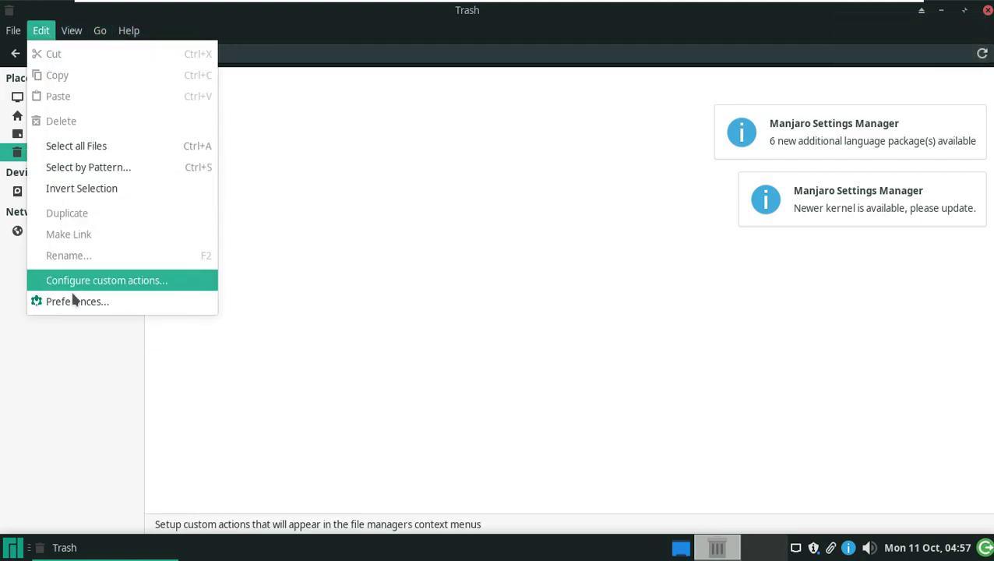
{"action": "left_click", "coordinate": [72, 296]}
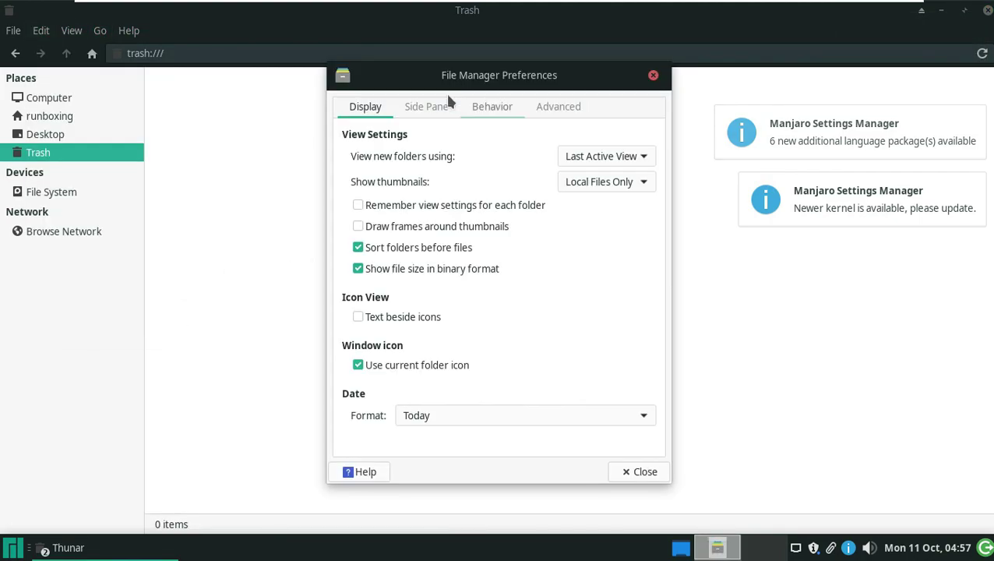
{"action": "left_click", "coordinate": [434, 106]}
{"action": "left_click", "coordinate": [490, 105]}
{"action": "left_click", "coordinate": [544, 113]}
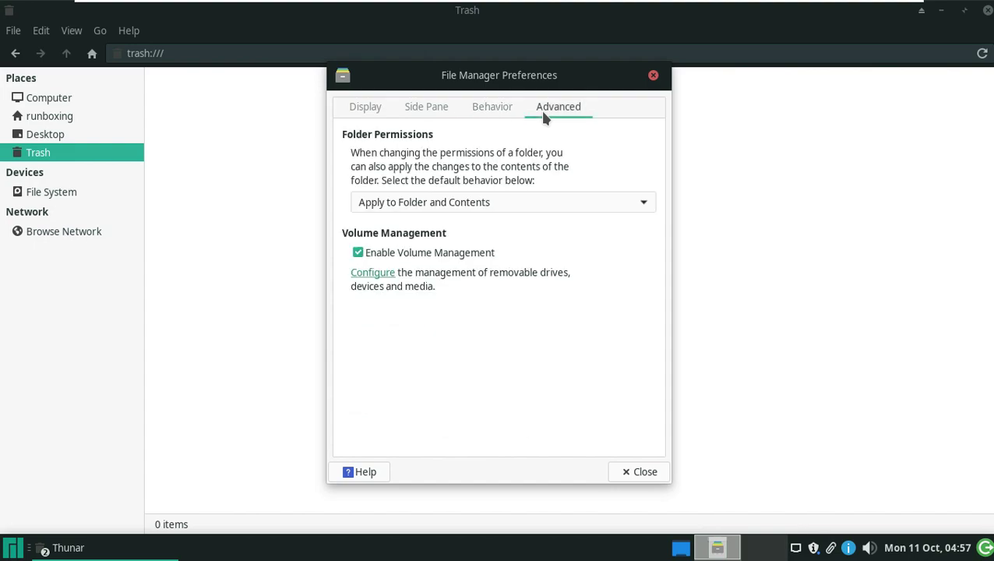
{"action": "left_click", "coordinate": [641, 470]}
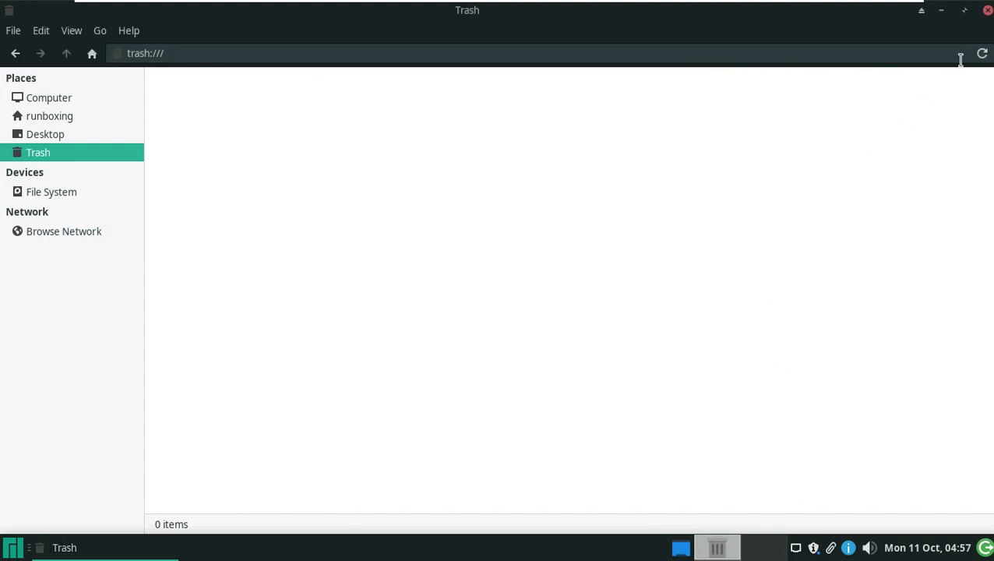
Close the file manager and view the desktop clock's calendar briefly
{"action": "left_click", "coordinate": [987, 10]}
{"action": "left_click", "coordinate": [931, 545]}
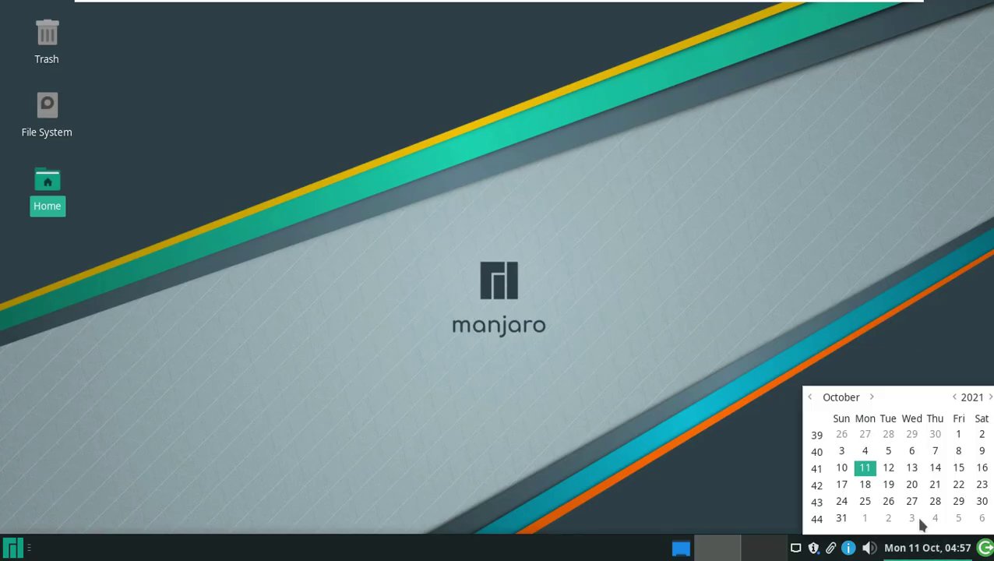
{"action": "left_click", "coordinate": [847, 199]}
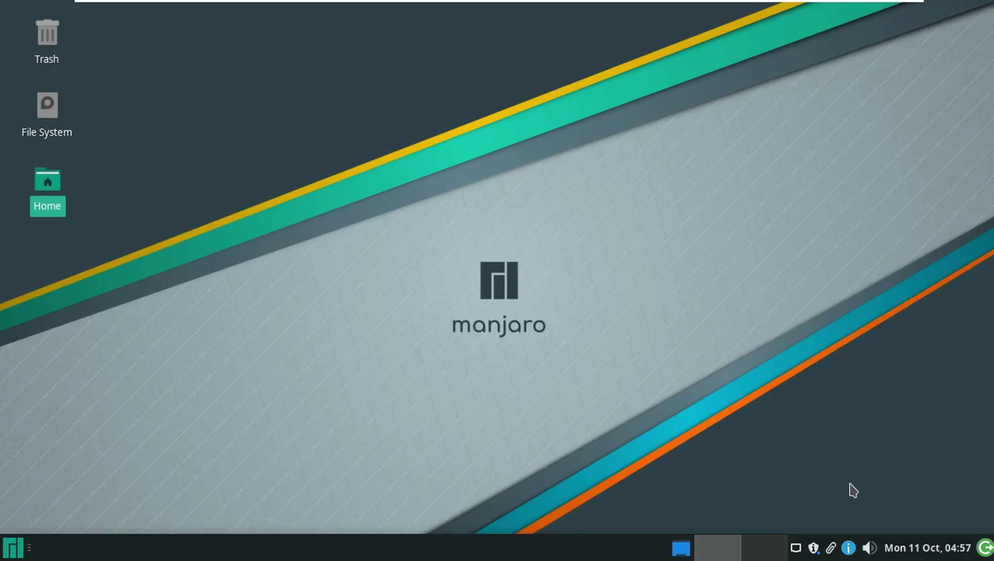
Open the package manager from its update notifier and look through the Updates, Installed and Browse views
{"action": "left_click", "coordinate": [813, 548]}
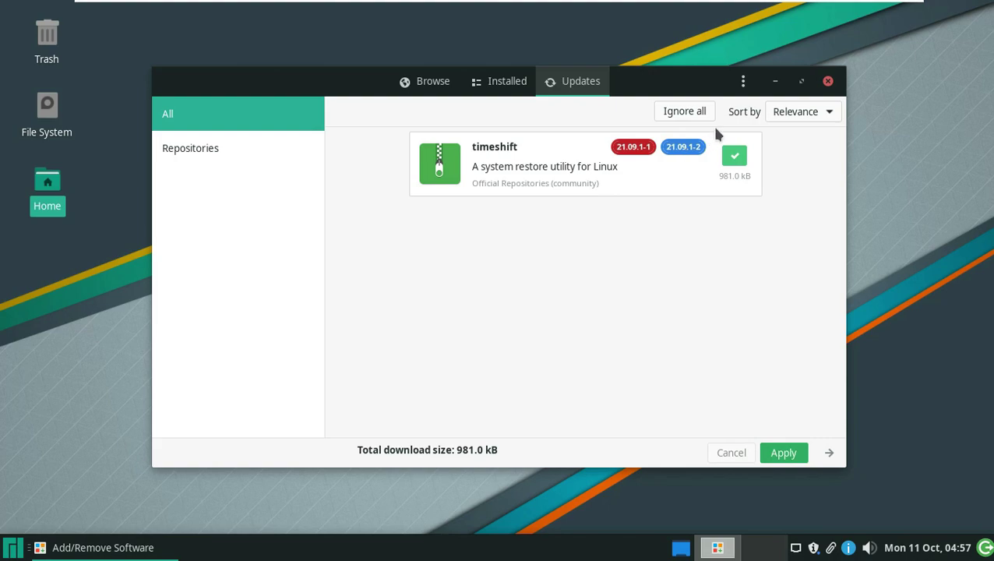
{"action": "left_click", "coordinate": [499, 81]}
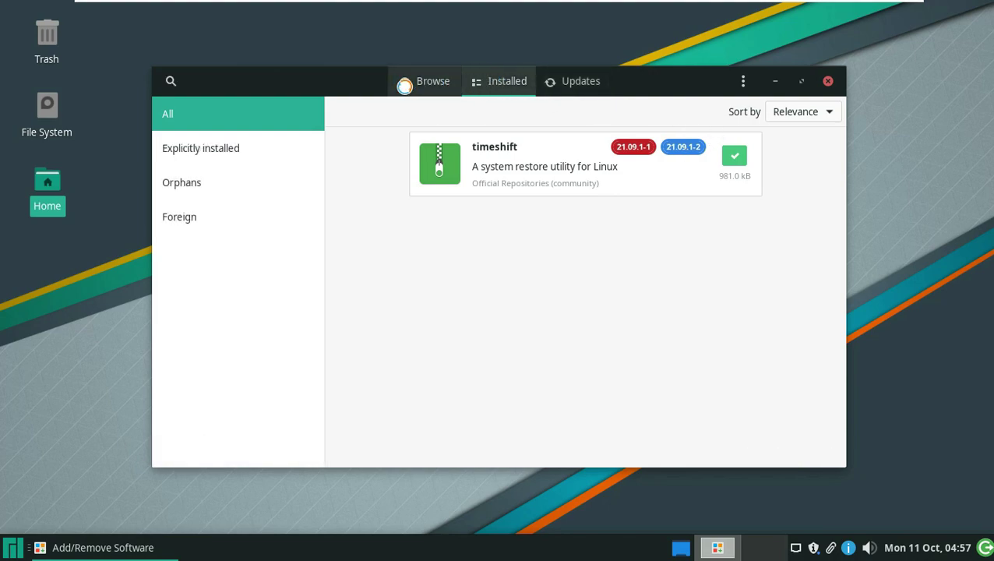
{"action": "left_click", "coordinate": [406, 87]}
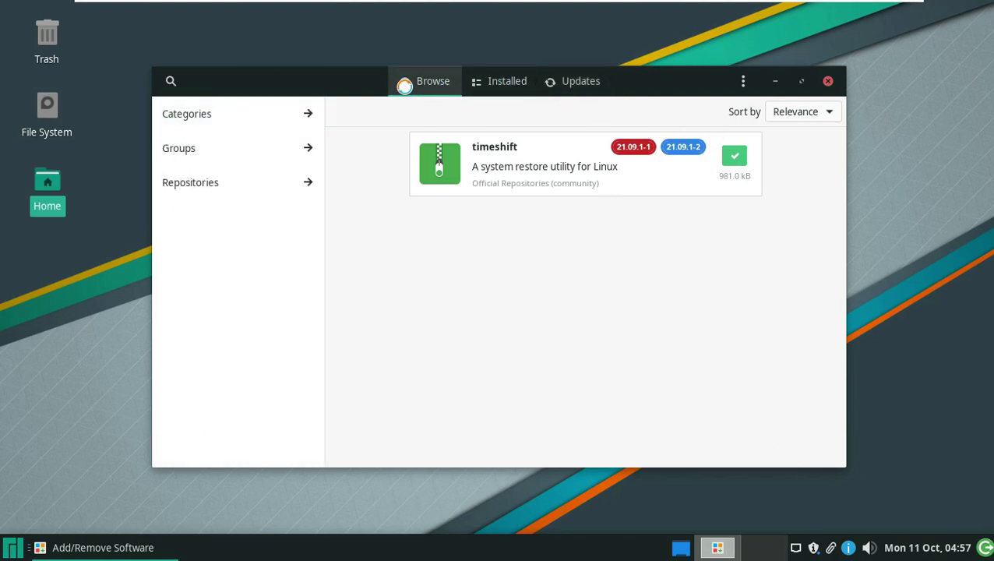
Check the package manager's version information, then close its windows
{"action": "left_click", "coordinate": [743, 81]}
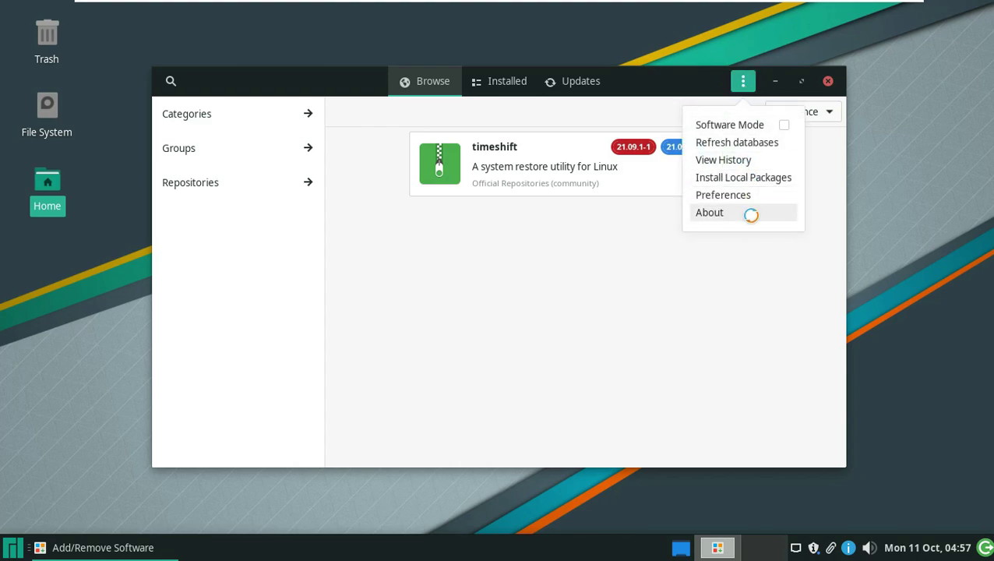
{"action": "left_click", "coordinate": [747, 214]}
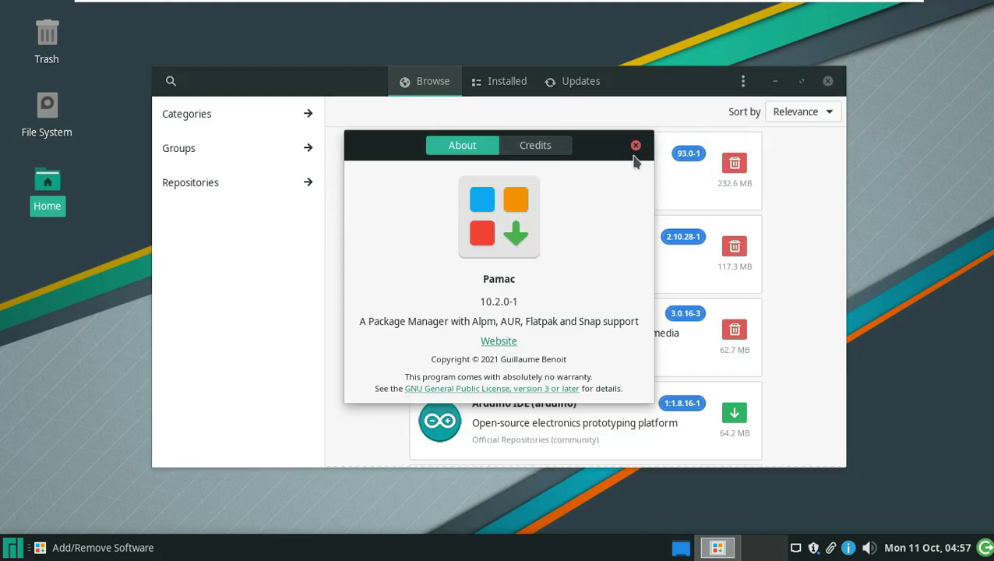
{"action": "left_click", "coordinate": [636, 146]}
{"action": "left_click", "coordinate": [827, 81]}
Look through the desktop's application categories, including Settings, Accessories, Internet, Multimedia and System
{"action": "right_click", "coordinate": [369, 91]}
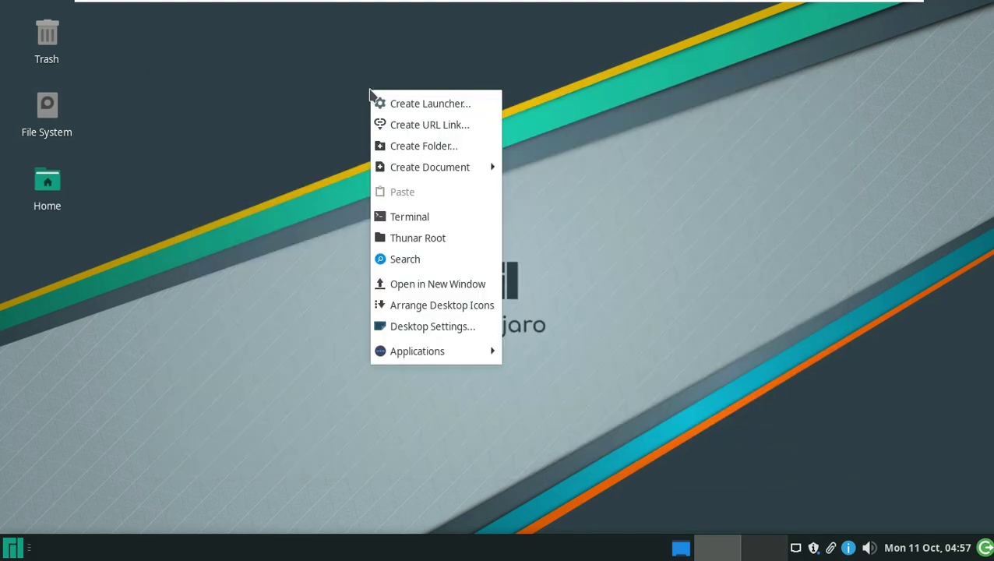
{"action": "mouse_move", "coordinate": [423, 354]}
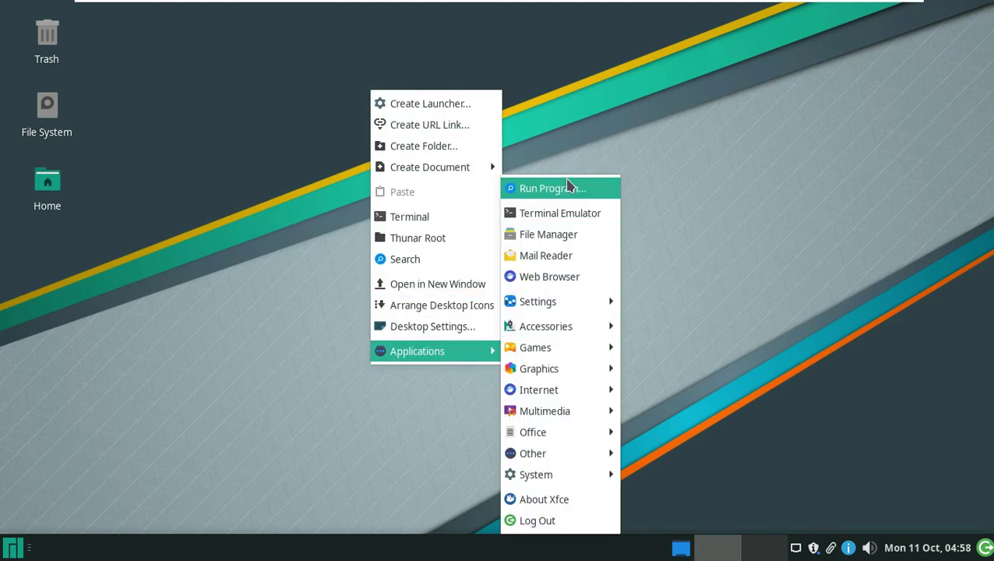
{"action": "mouse_move", "coordinate": [578, 306]}
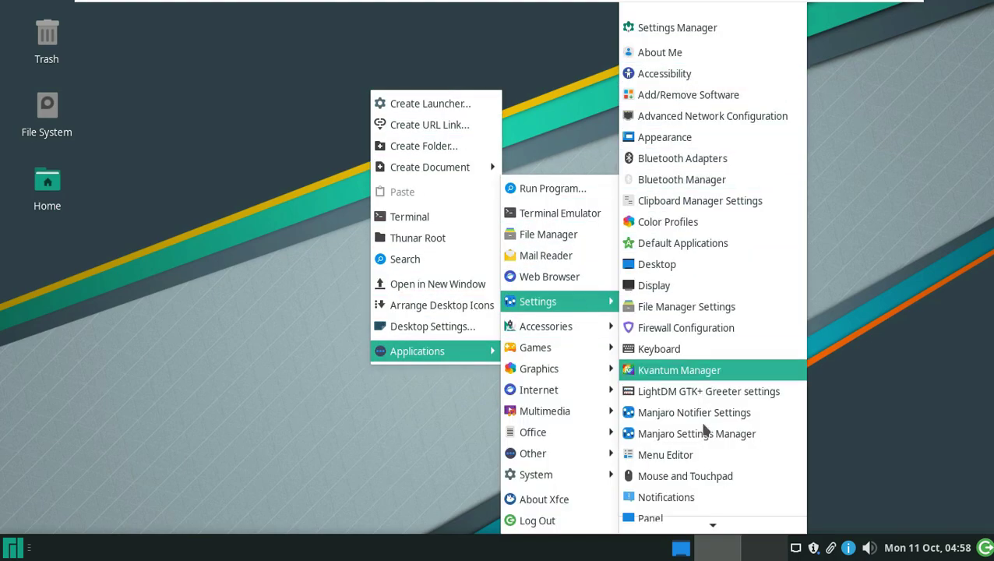
{"action": "mouse_move", "coordinate": [545, 334]}
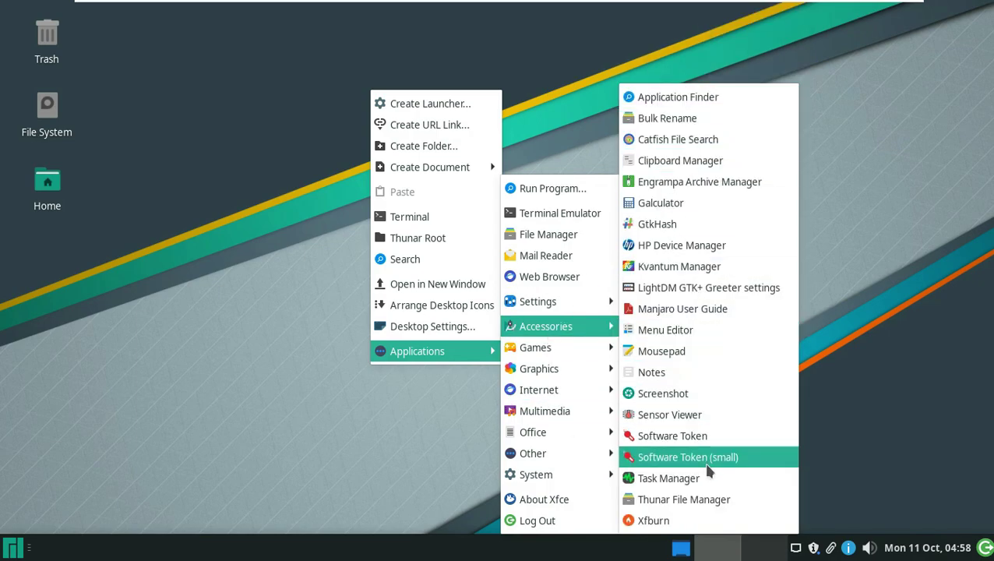
{"action": "mouse_move", "coordinate": [559, 395]}
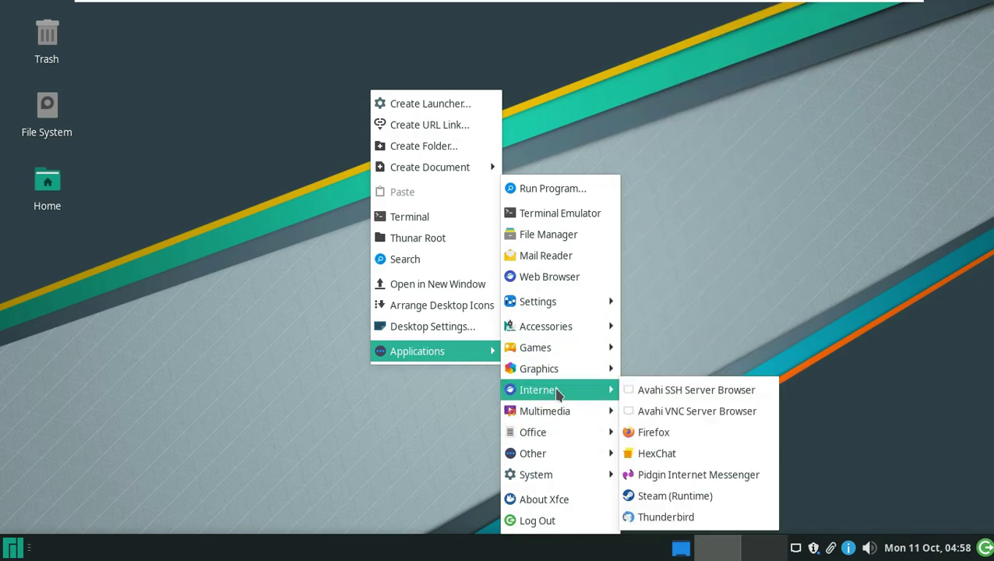
{"action": "mouse_move", "coordinate": [558, 416]}
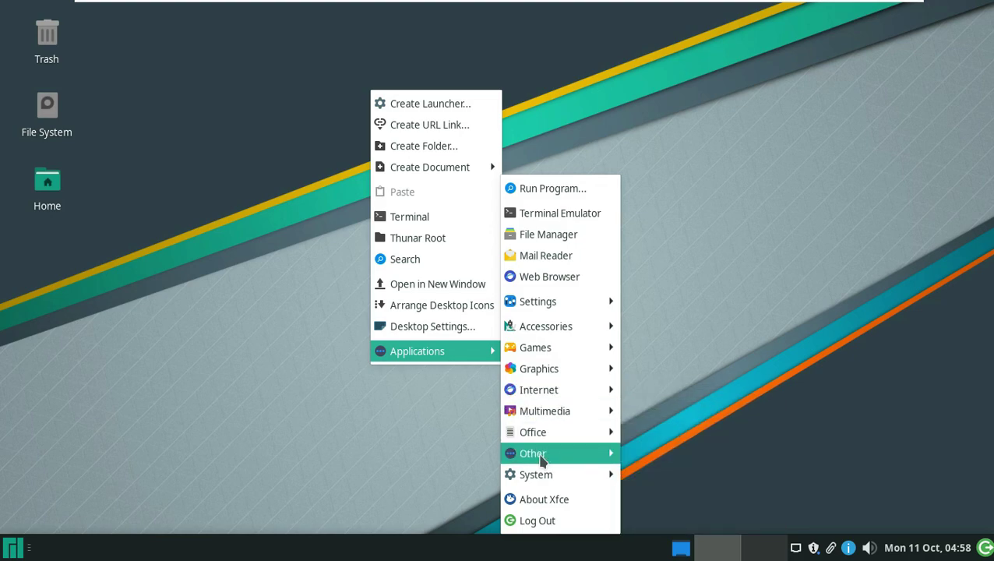
{"action": "mouse_move", "coordinate": [547, 476]}
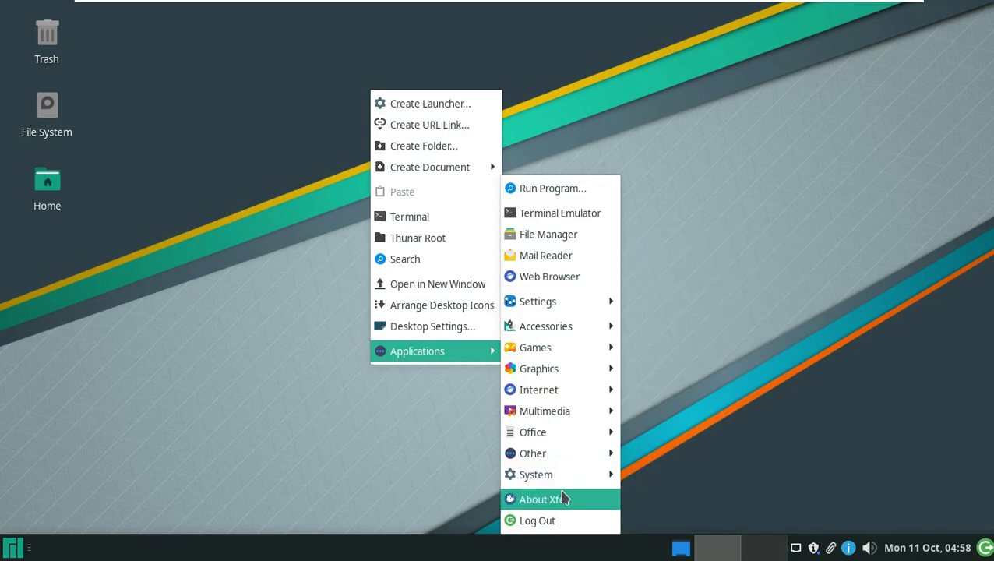
Examine the System, About and Credits information for the Xfce desktop environment, then close it
{"action": "left_click", "coordinate": [543, 499]}
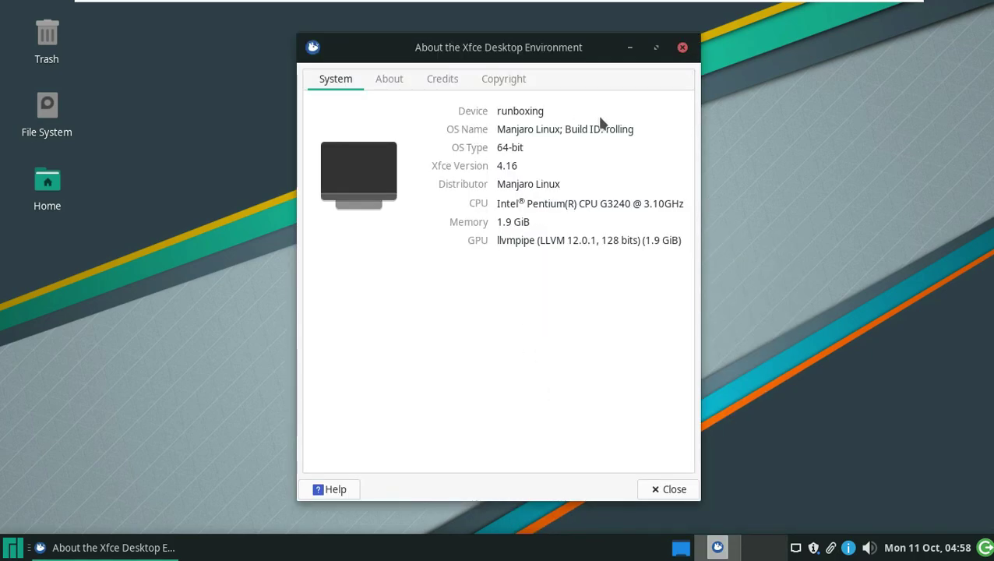
{"action": "left_click", "coordinate": [391, 83]}
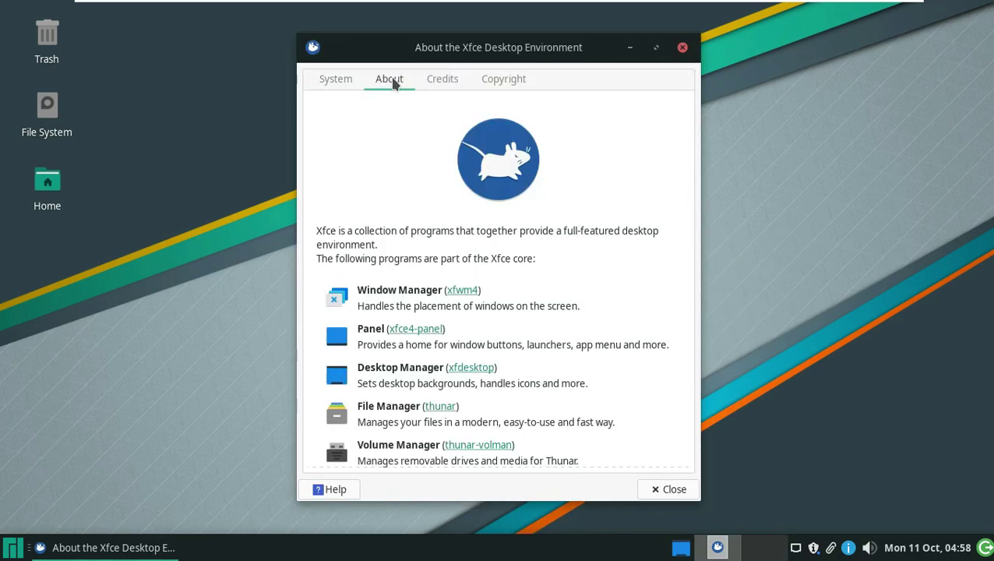
{"action": "left_click", "coordinate": [442, 82]}
{"action": "left_click", "coordinate": [336, 81]}
{"action": "left_click", "coordinate": [682, 48]}
Open a terminal on the desktop and run uname followed by uname -a
{"action": "right_click", "coordinate": [452, 95]}
{"action": "left_click", "coordinate": [484, 226]}
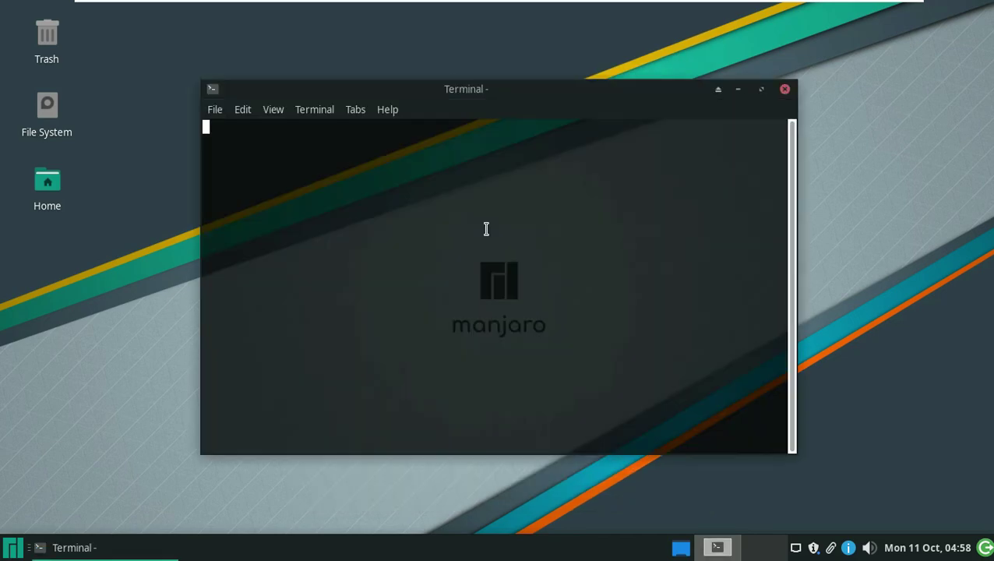
{"action": "type", "text": "uname"}
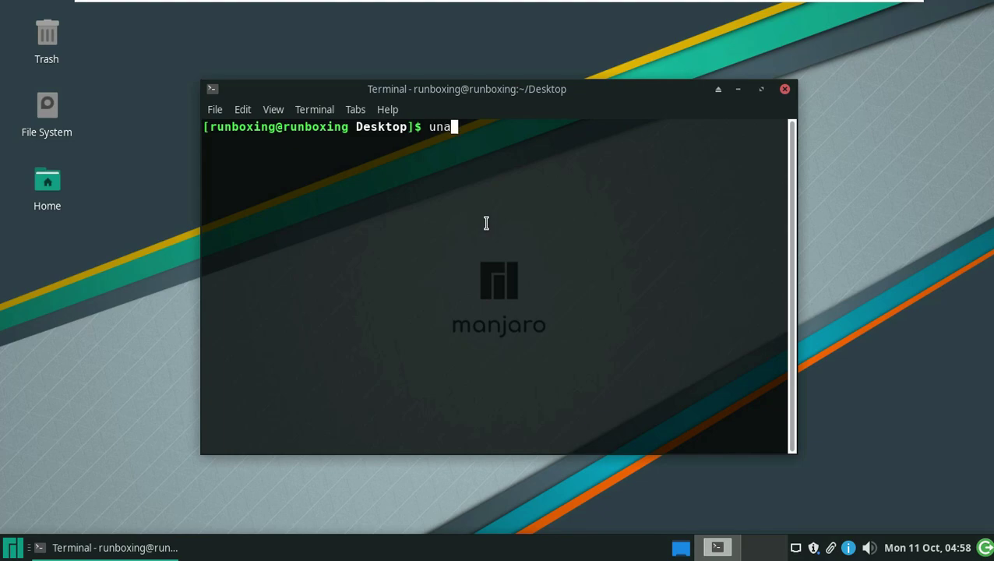
{"action": "key", "text": "Return"}
{"action": "type", "text": "uname -a"}
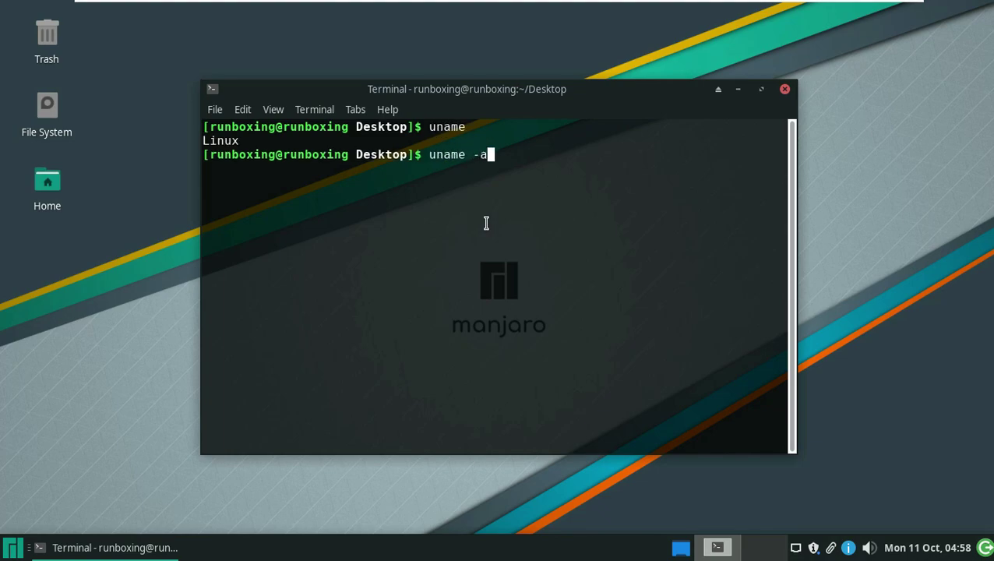
{"action": "key", "text": "Return"}
Query the kernel release and hardware platform with uname -r and uname -i
{"action": "type", "text": "uname"}
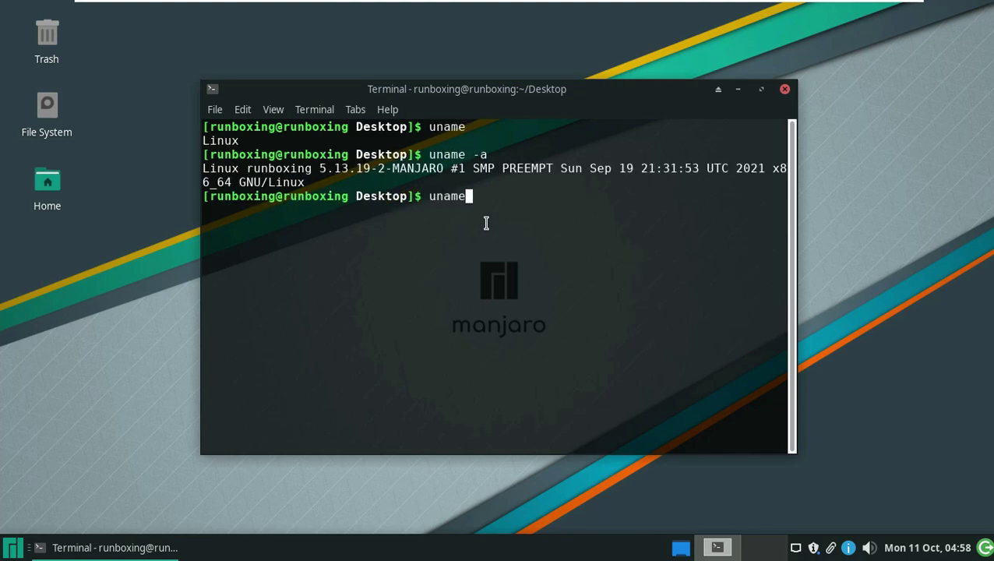
{"action": "type", "text": " -r"}
{"action": "key", "text": "Return"}
{"action": "type", "text": "uname -i"}
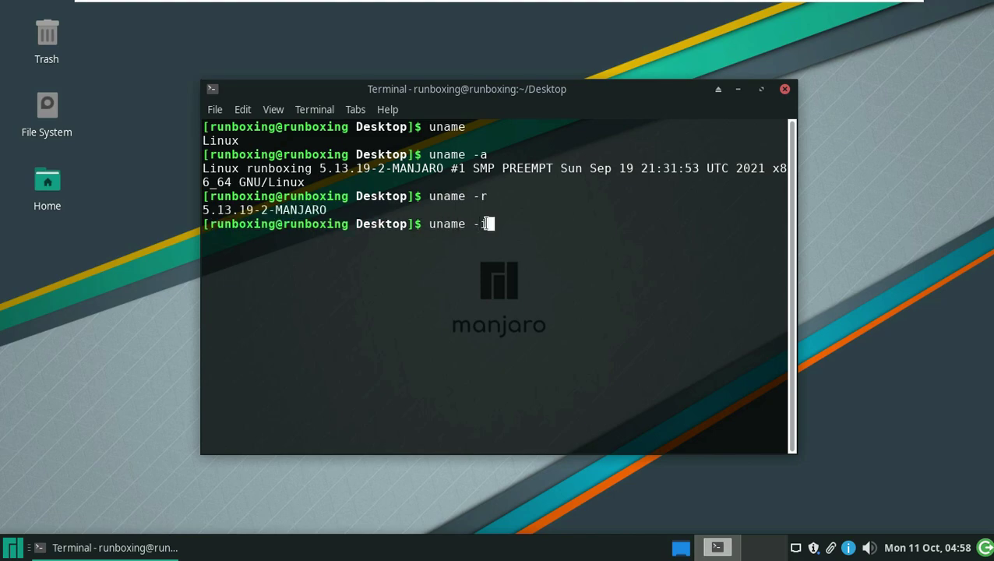
{"action": "key", "text": "Return"}
Query the kernel name, kernel version and operating system with uname -s, uname -v and uname -o
{"action": "type", "text": "uname -s"}
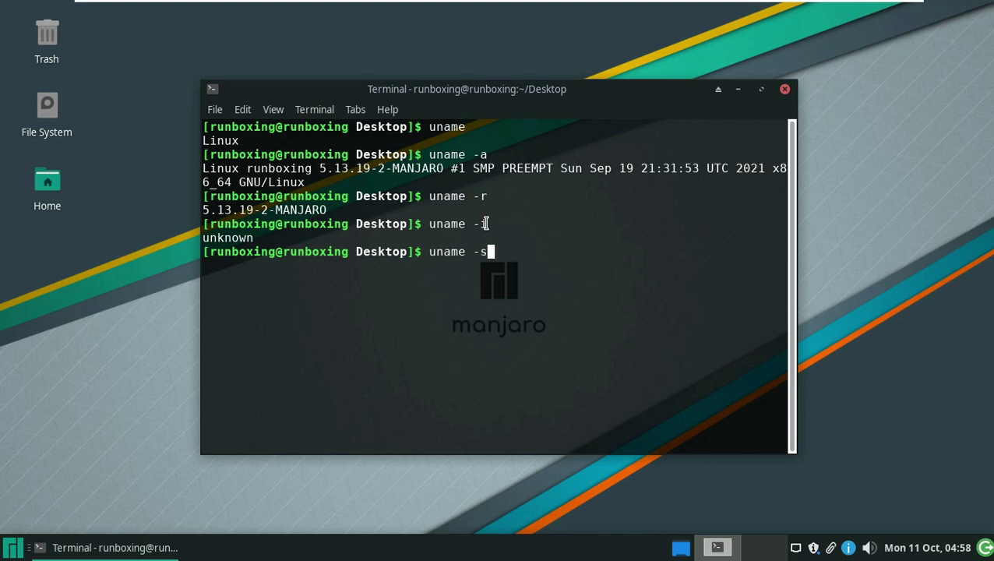
{"action": "key", "text": "Return"}
{"action": "type", "text": "uname -v"}
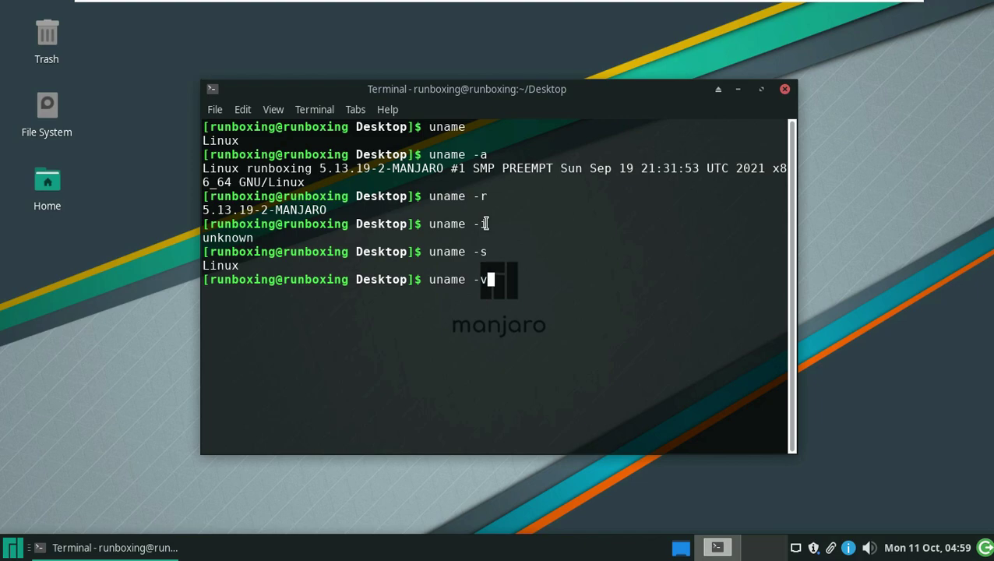
{"action": "key", "text": "Return"}
{"action": "type", "text": "uname -o"}
{"action": "key", "text": "Return"}
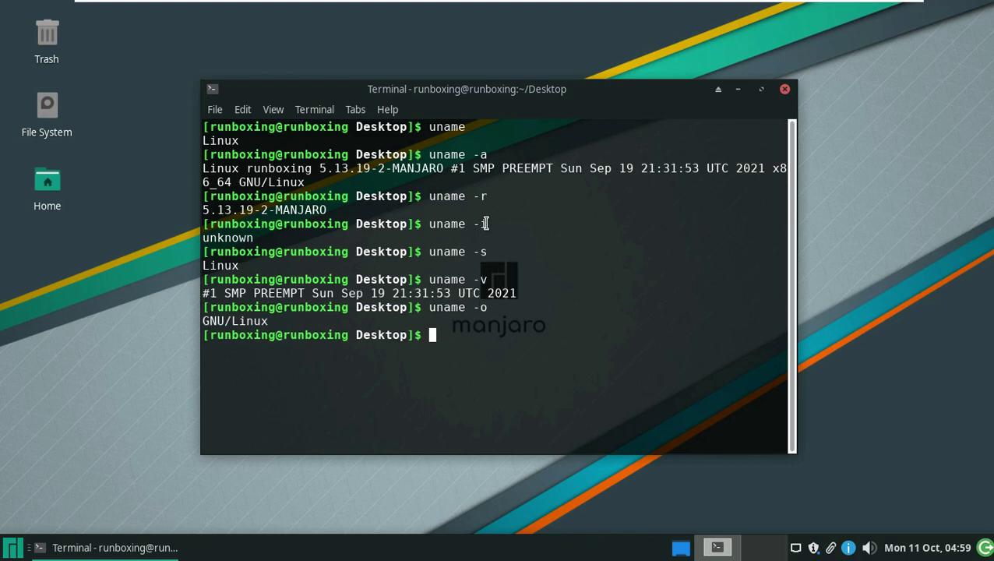
Query the network node name with uname -n and end the terminal session with exit
{"action": "type", "text": "uname -n"}
{"action": "key", "text": "Return"}
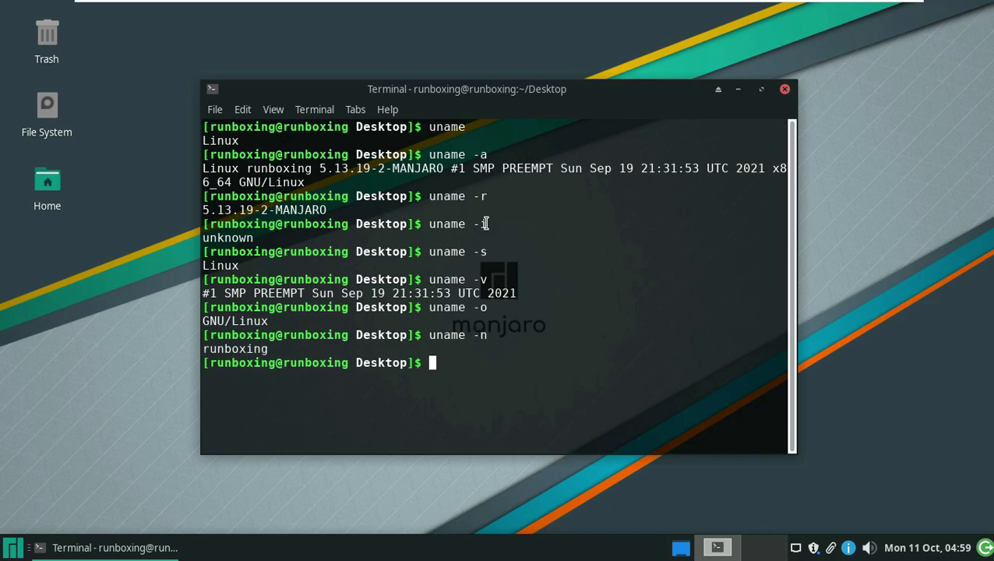
{"action": "type", "text": "exit"}
{"action": "left_click_drag", "start_coordinate": [482, 360], "coordinate": [199, 113]}
{"action": "left_click", "coordinate": [461, 370]}
{"action": "key", "text": "Return"}
Enlarge the applications menu and open the Xfce settings manager from it
{"action": "left_click", "coordinate": [14, 547]}
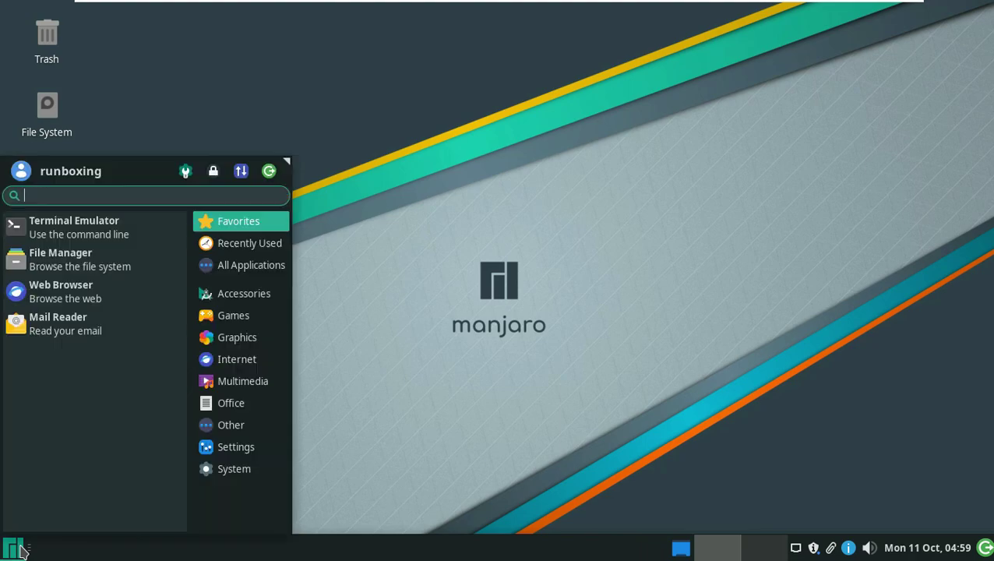
{"action": "left_click_drag", "start_coordinate": [287, 162], "coordinate": [511, 40]}
{"action": "left_click", "coordinate": [447, 40]}
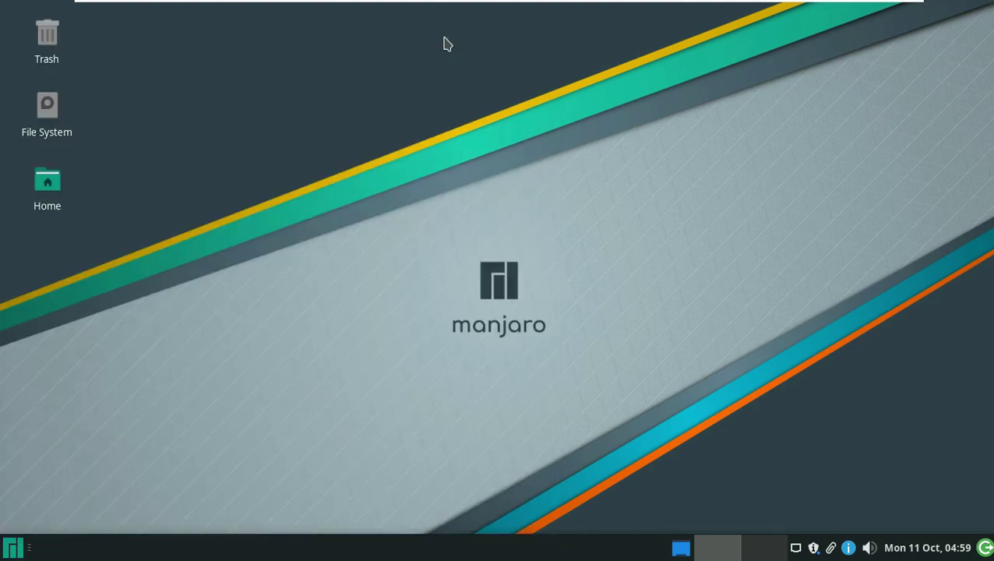
{"action": "left_click", "coordinate": [688, 84]}
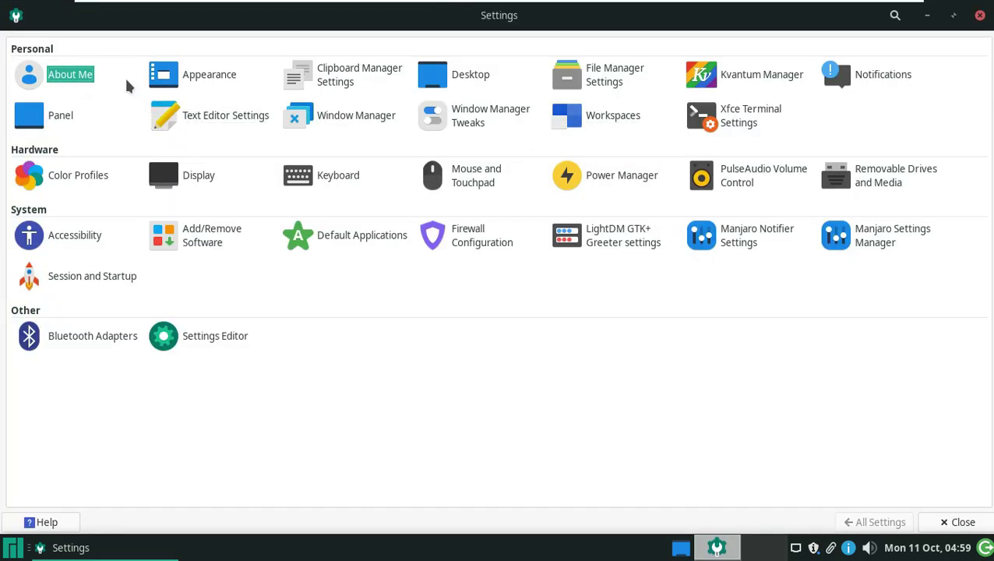
Open the Appearance settings and review the Icons, Fonts, Settings and Style options
{"action": "left_click", "coordinate": [211, 80]}
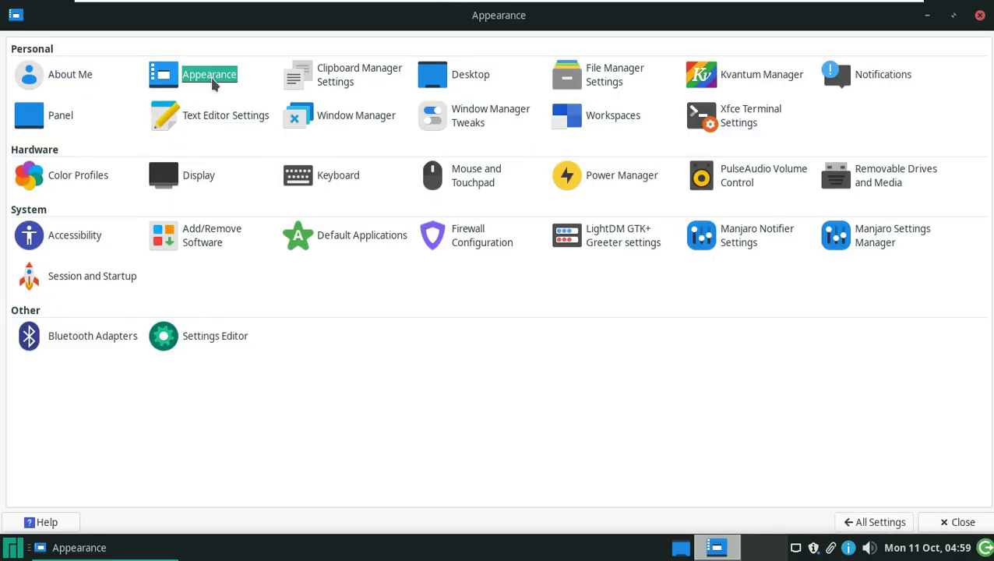
{"action": "left_click", "coordinate": [88, 46]}
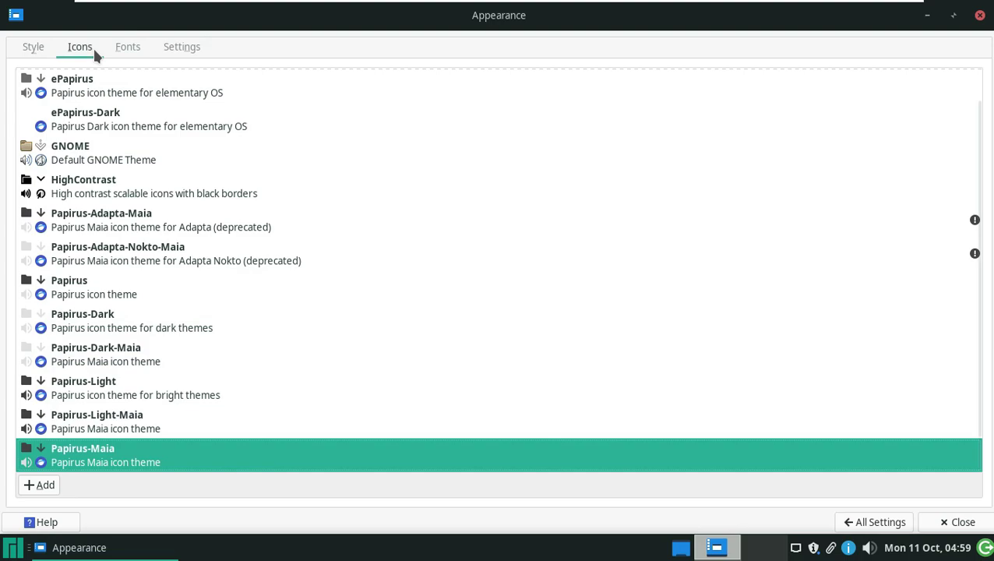
{"action": "left_click", "coordinate": [122, 48]}
{"action": "left_click", "coordinate": [195, 52]}
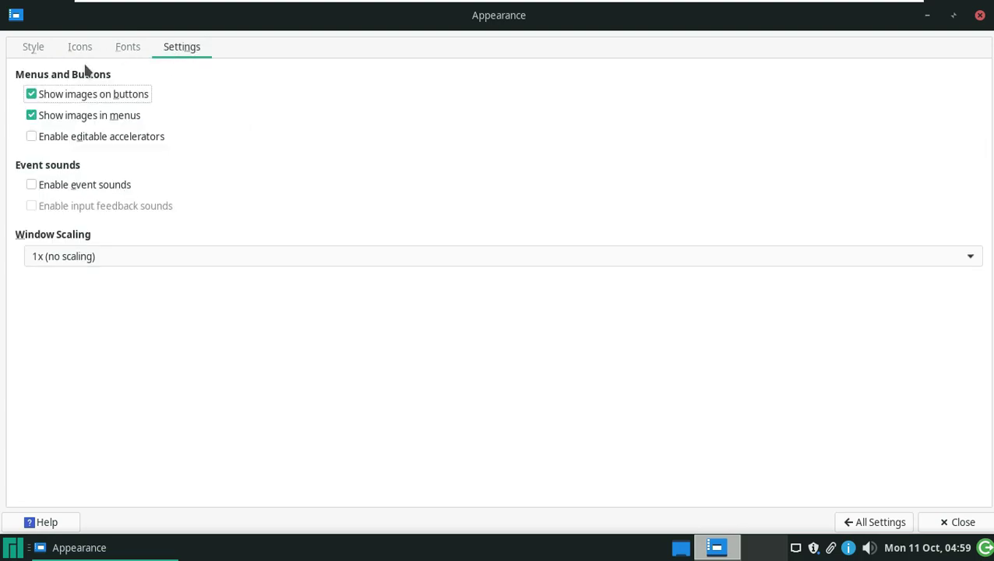
{"action": "left_click", "coordinate": [40, 47]}
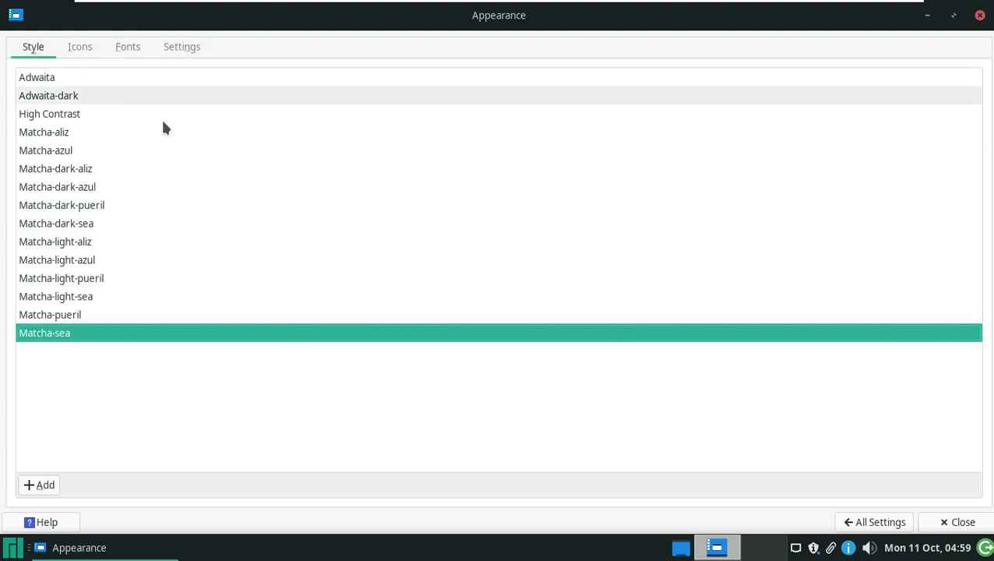
Preview Matcha-pueril and several Matcha-light styles, apply Matcha-light-azul as the desktop style, and close the Appearance settings
{"action": "left_click", "coordinate": [101, 316]}
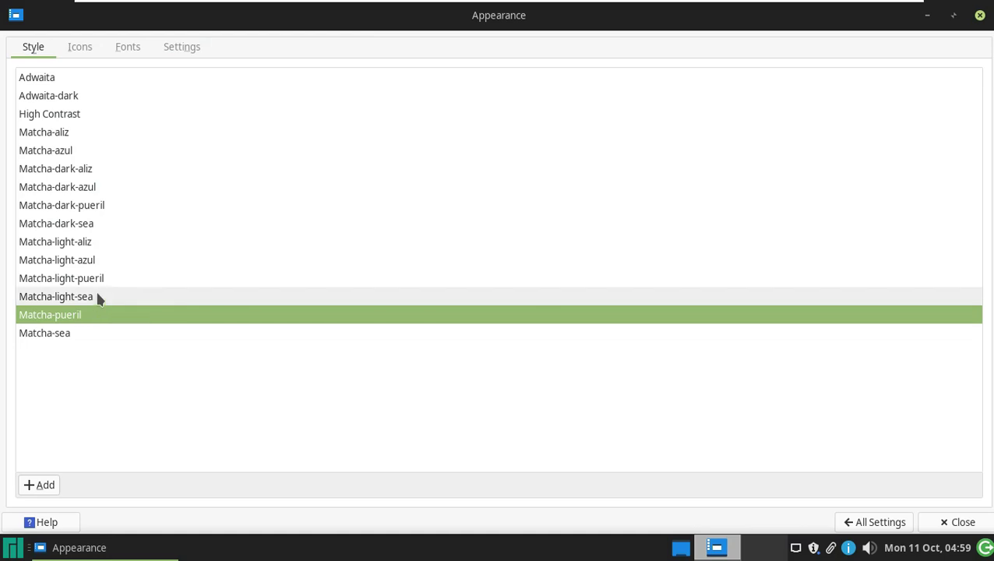
{"action": "left_click", "coordinate": [99, 297]}
{"action": "left_click", "coordinate": [98, 281]}
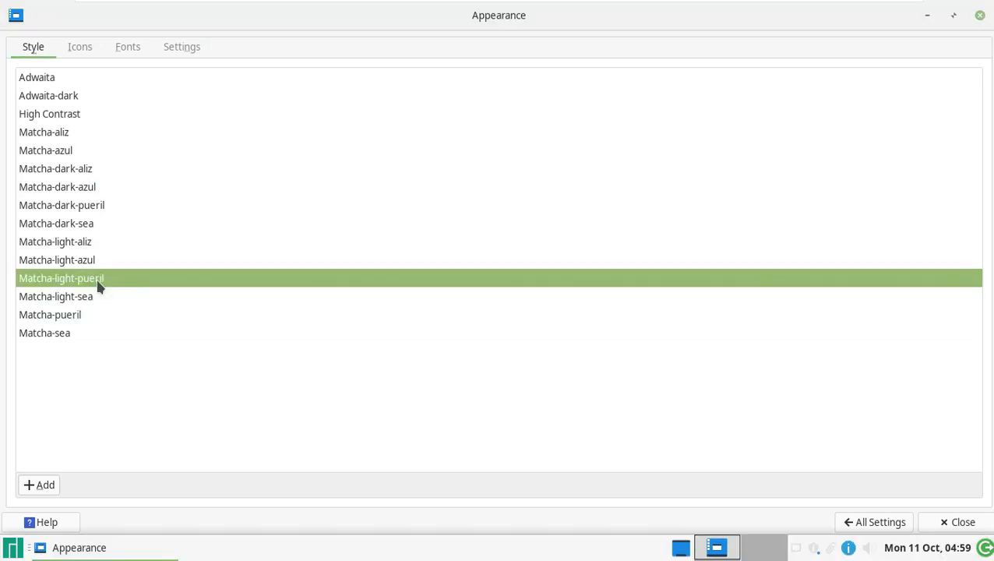
{"action": "left_click", "coordinate": [92, 259]}
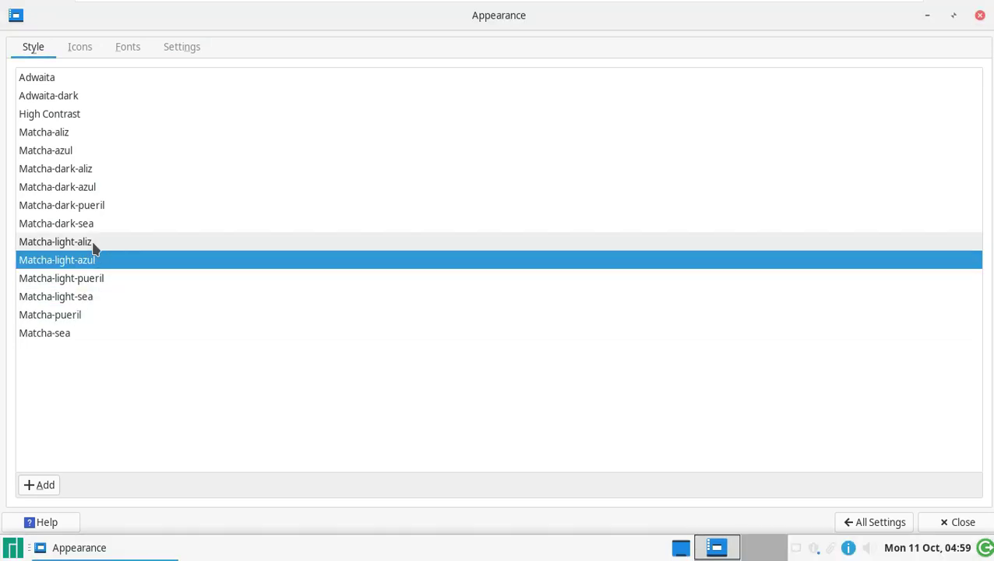
{"action": "left_click", "coordinate": [92, 246]}
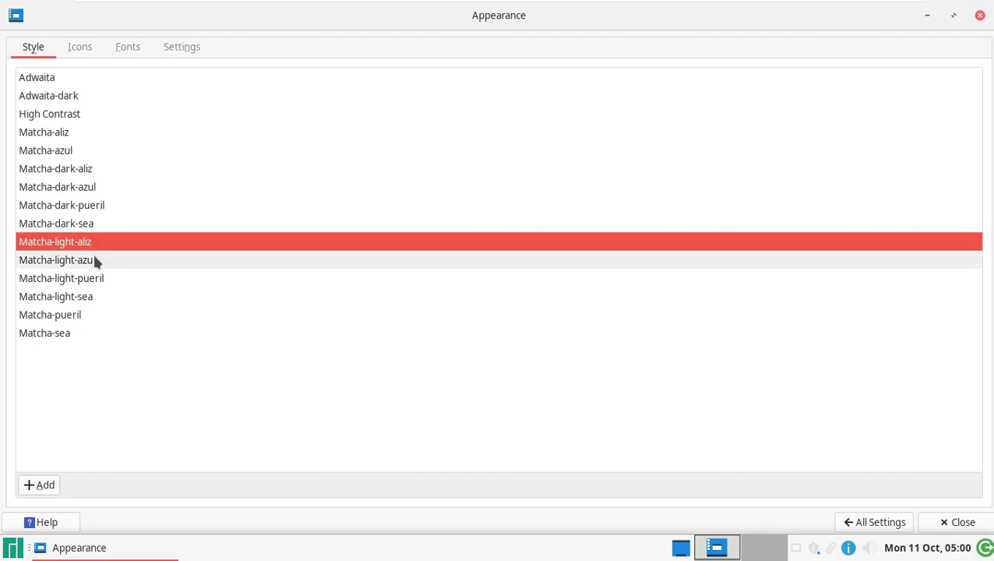
{"action": "left_click", "coordinate": [94, 259]}
{"action": "left_click", "coordinate": [979, 15]}
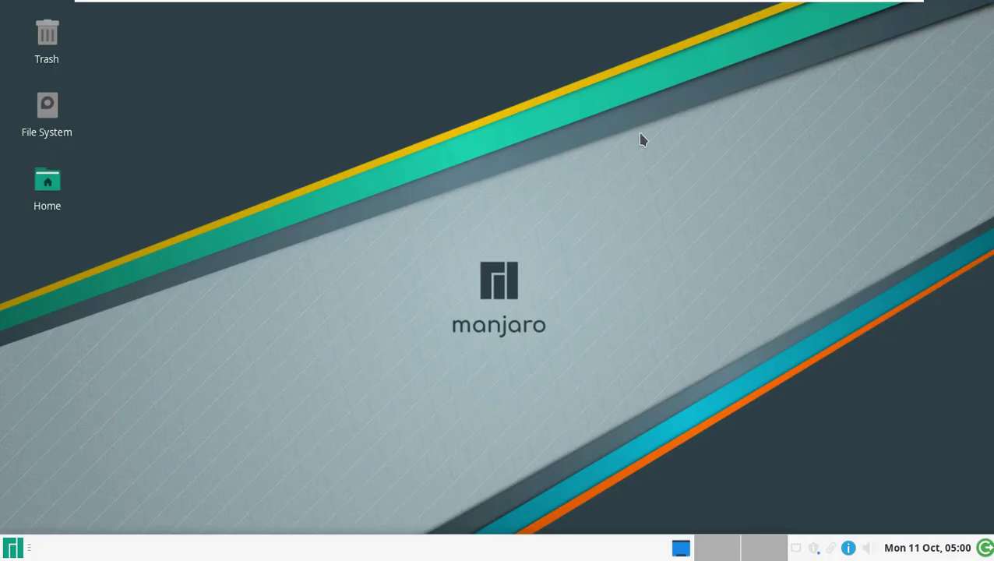
Open the desktop settings and set the wallpaper to the blue and purple particle wave image
{"action": "right_click", "coordinate": [487, 113]}
{"action": "left_click", "coordinate": [549, 352]}
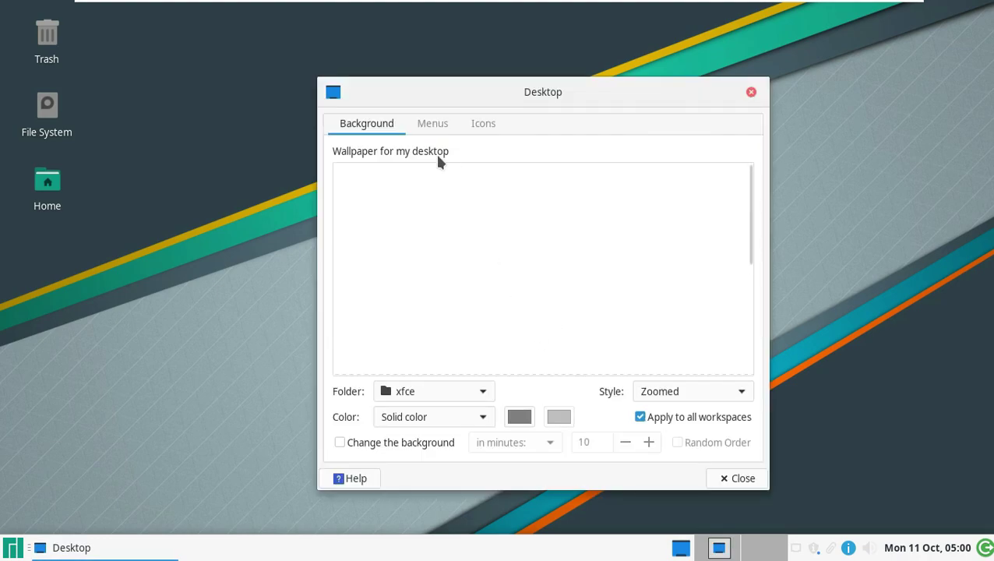
{"action": "left_click_drag", "start_coordinate": [668, 110], "coordinate": [651, 124]}
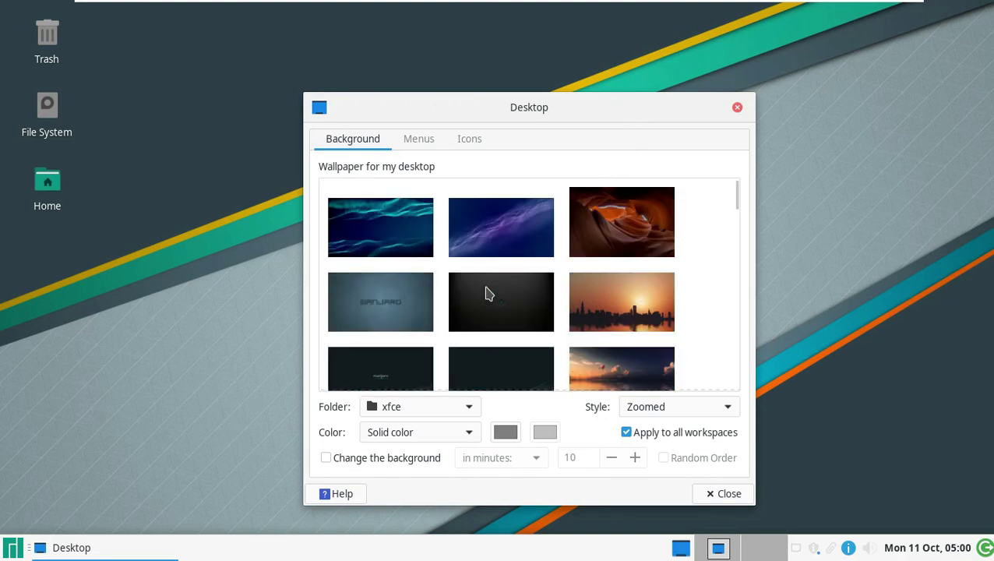
{"action": "left_click", "coordinate": [490, 229]}
{"action": "left_click", "coordinate": [405, 232]}
{"action": "left_click", "coordinate": [478, 232]}
Review the Menus and Icons options of the desktop settings and close the dialog
{"action": "left_click", "coordinate": [432, 143]}
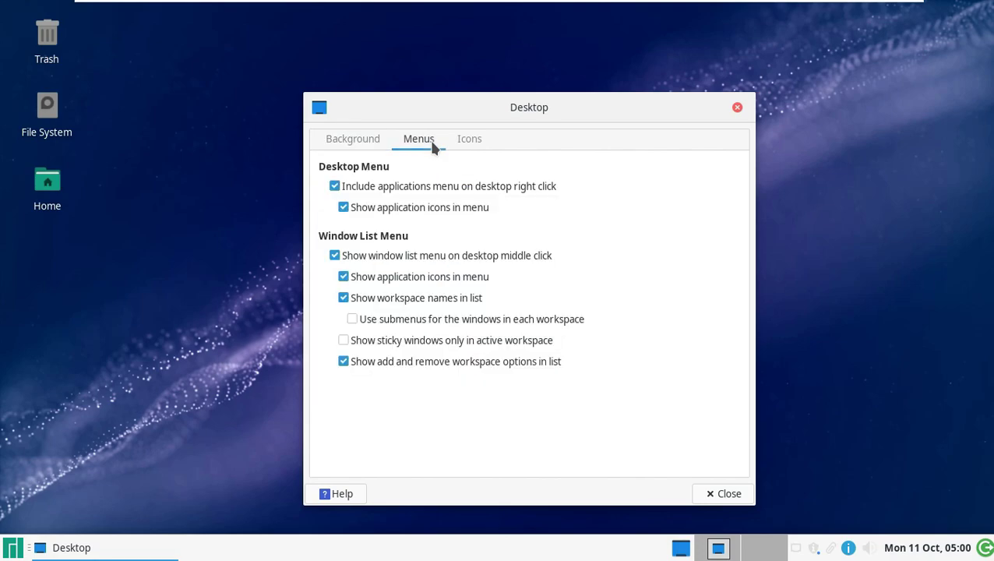
{"action": "left_click", "coordinate": [477, 140]}
{"action": "left_click", "coordinate": [737, 108]}
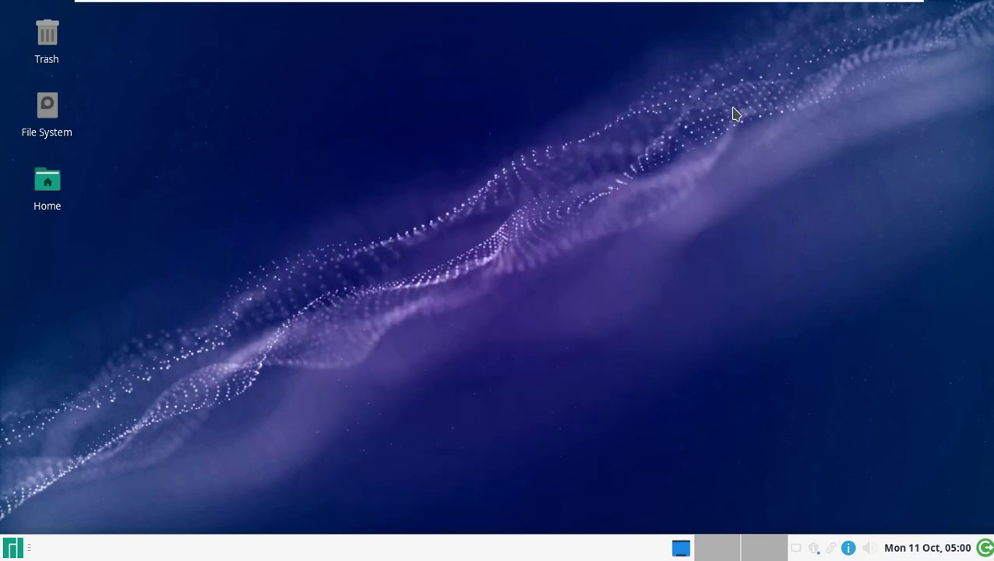
Examine the installed applications by category, from Accessories, Games, Graphics, Internet and Multimedia to Office, Other and Settings
{"action": "left_click", "coordinate": [14, 548]}
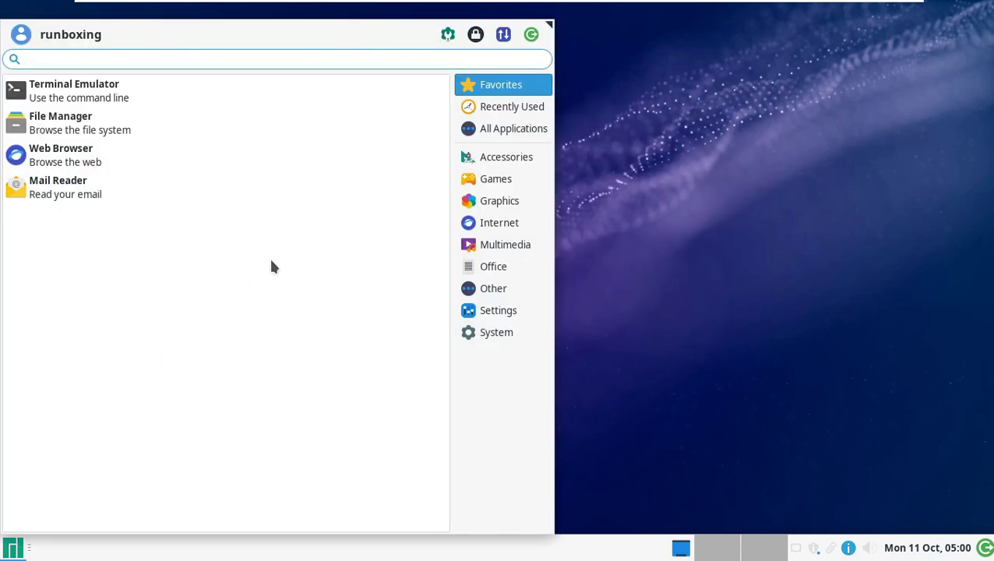
{"action": "left_click", "coordinate": [508, 157]}
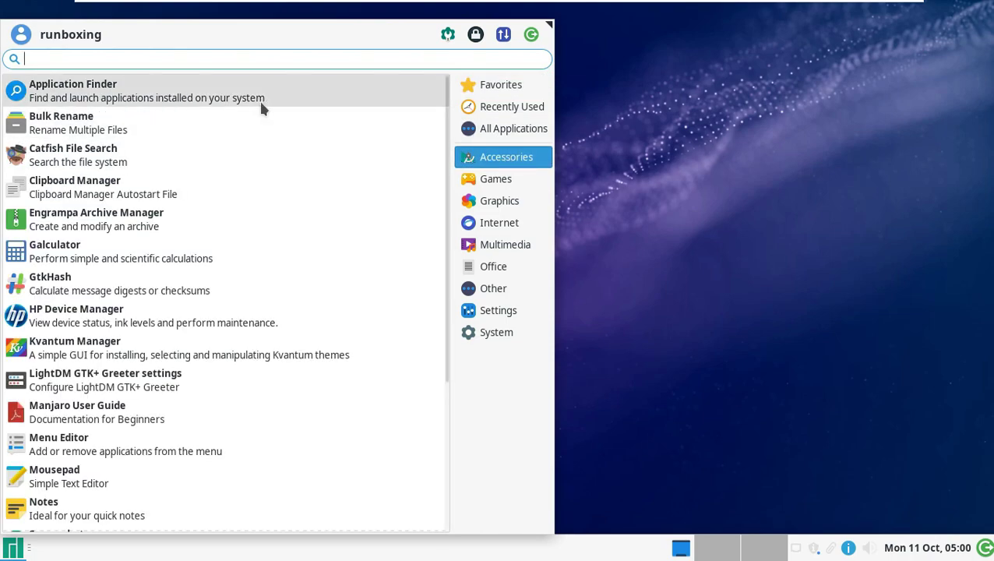
{"action": "scroll", "coordinate": [220, 223], "scroll_direction": "down", "scroll_amount": 5}
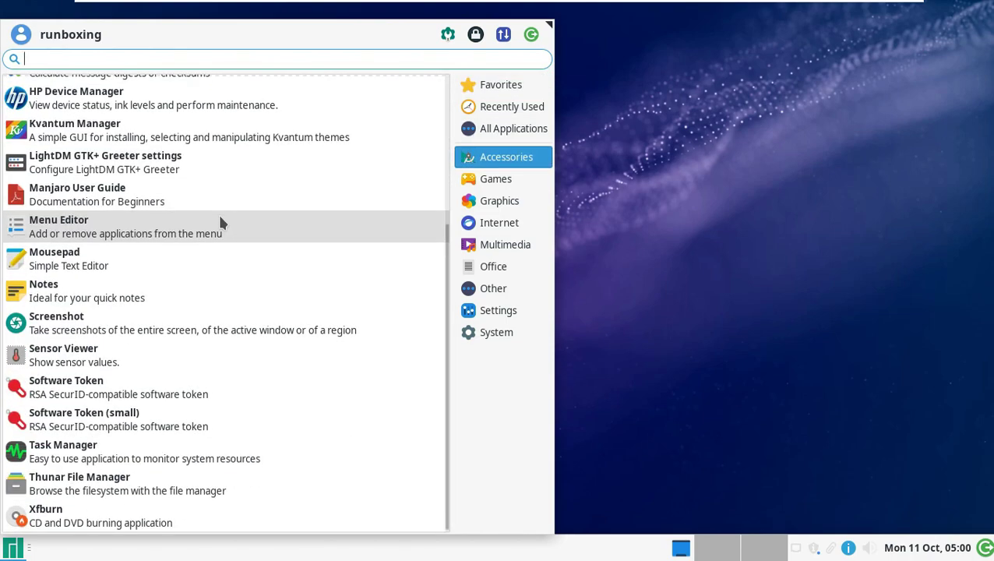
{"action": "left_click", "coordinate": [497, 179]}
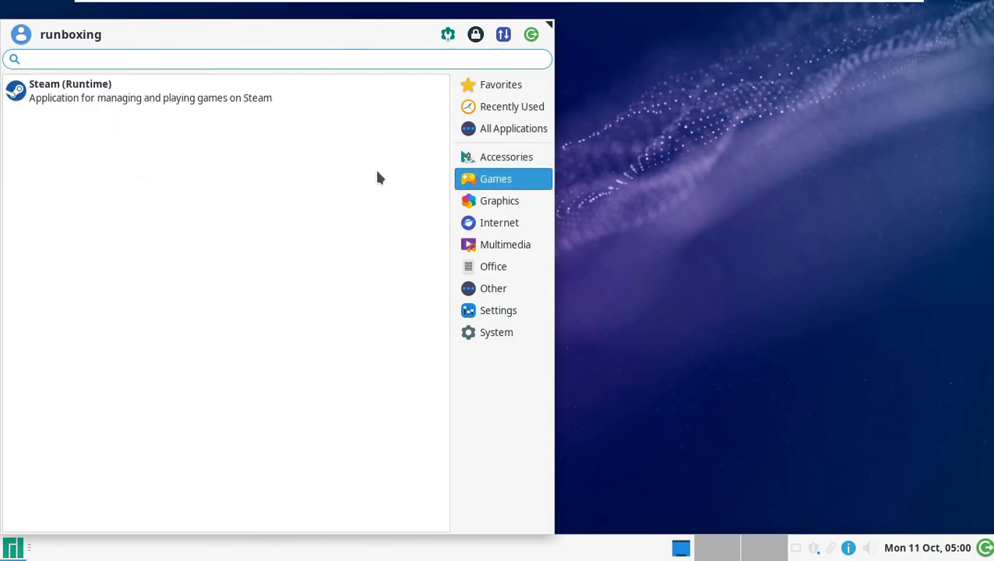
{"action": "left_click", "coordinate": [492, 207]}
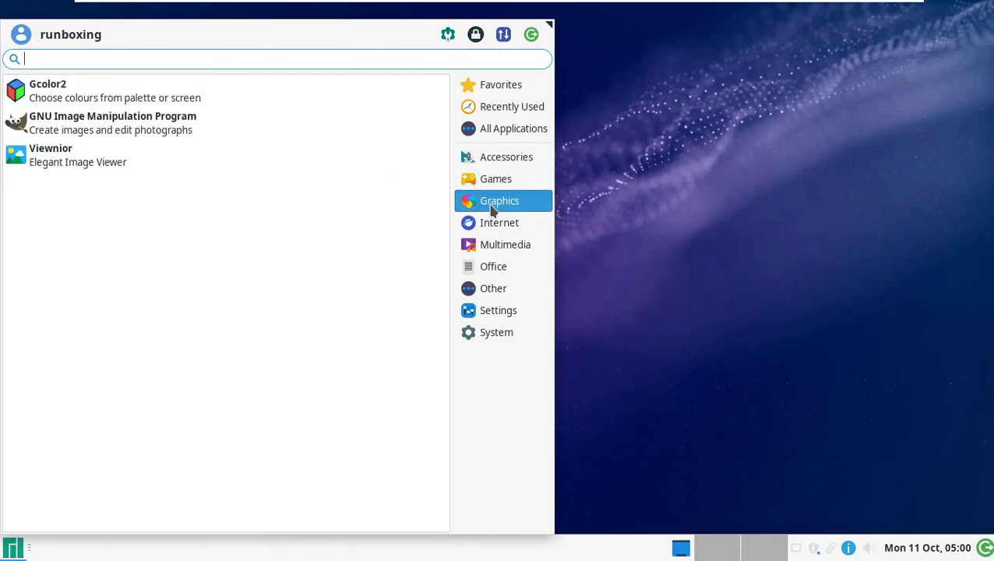
{"action": "left_click", "coordinate": [498, 227]}
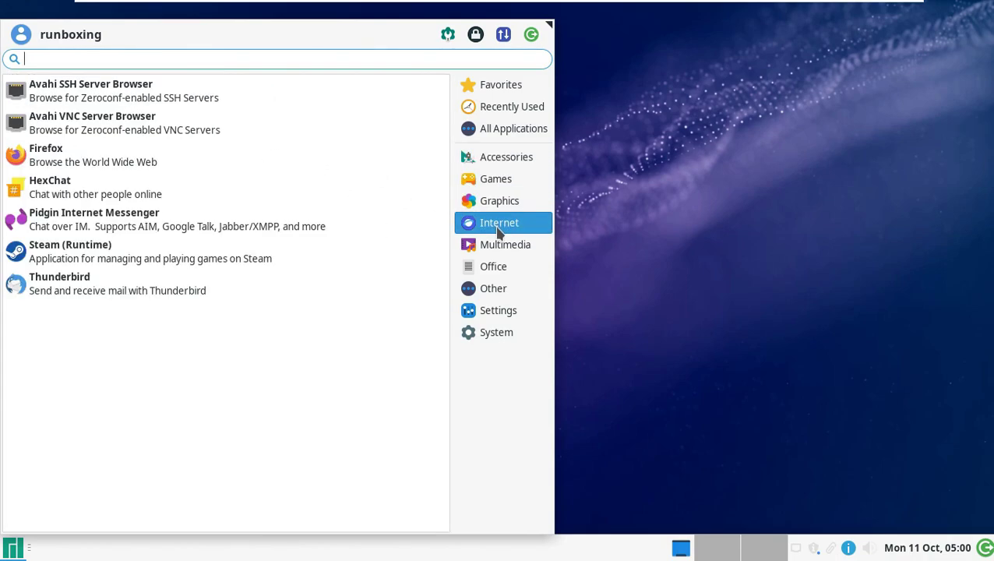
{"action": "left_click", "coordinate": [499, 247]}
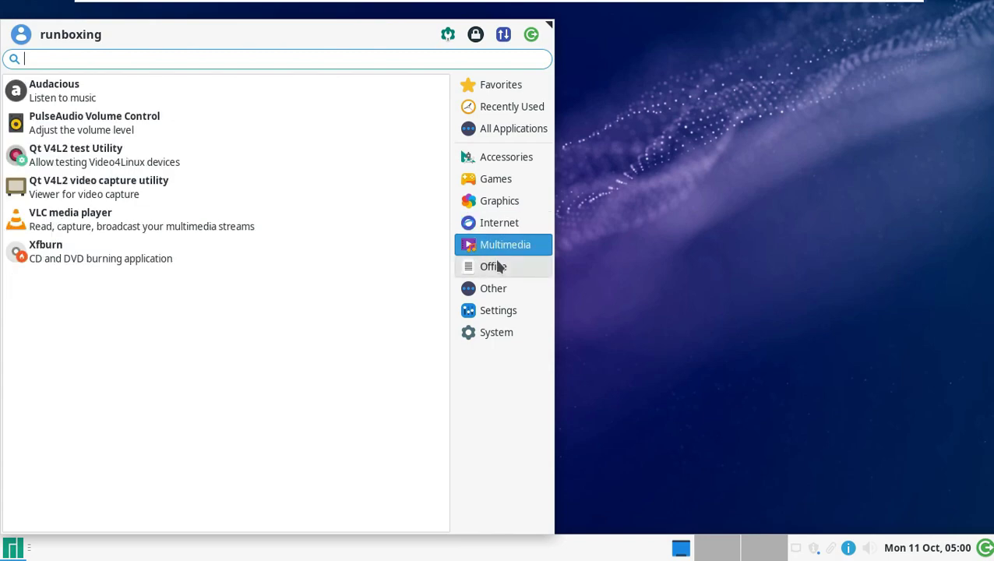
{"action": "left_click", "coordinate": [499, 267]}
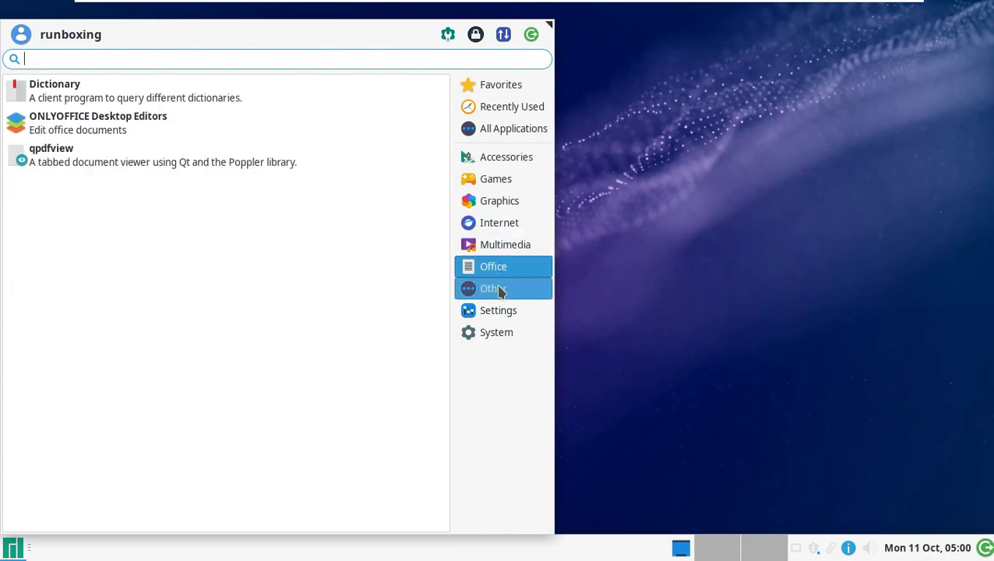
{"action": "left_click", "coordinate": [500, 290]}
{"action": "left_click", "coordinate": [499, 312]}
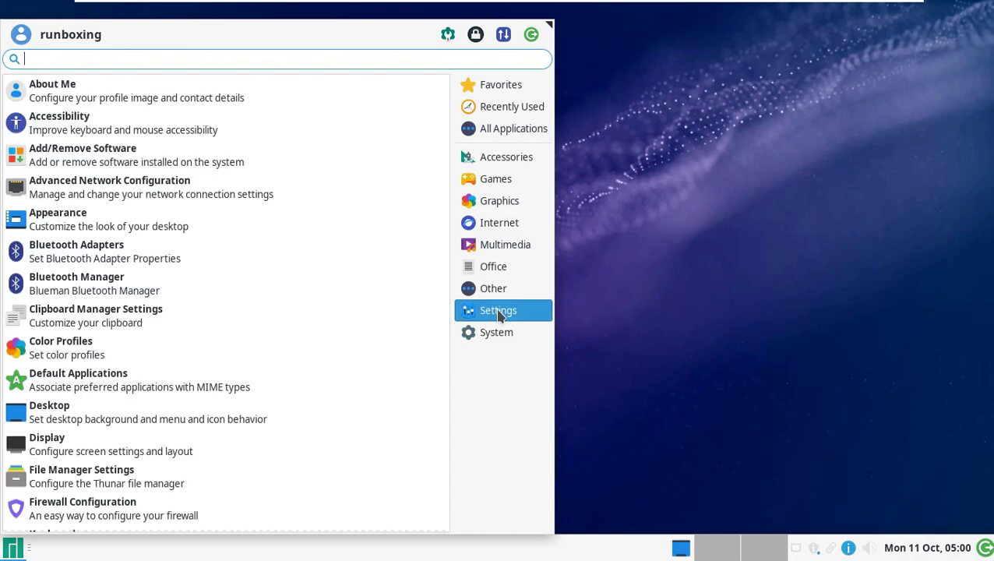
{"action": "scroll", "coordinate": [298, 300], "scroll_direction": "down", "scroll_amount": 10}
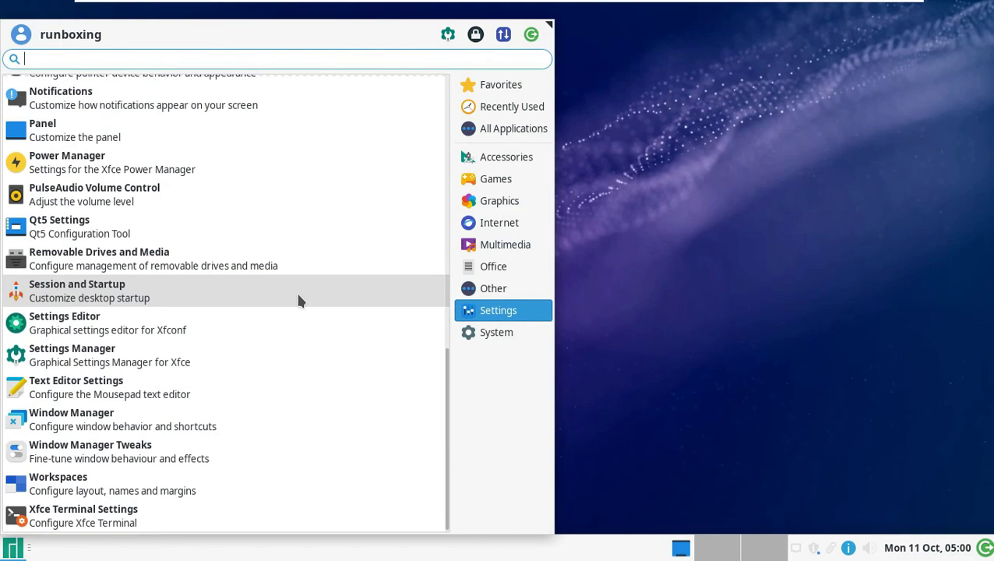
Launch Task Manager from the System applications, check its About information, and close it
{"action": "left_click", "coordinate": [484, 335]}
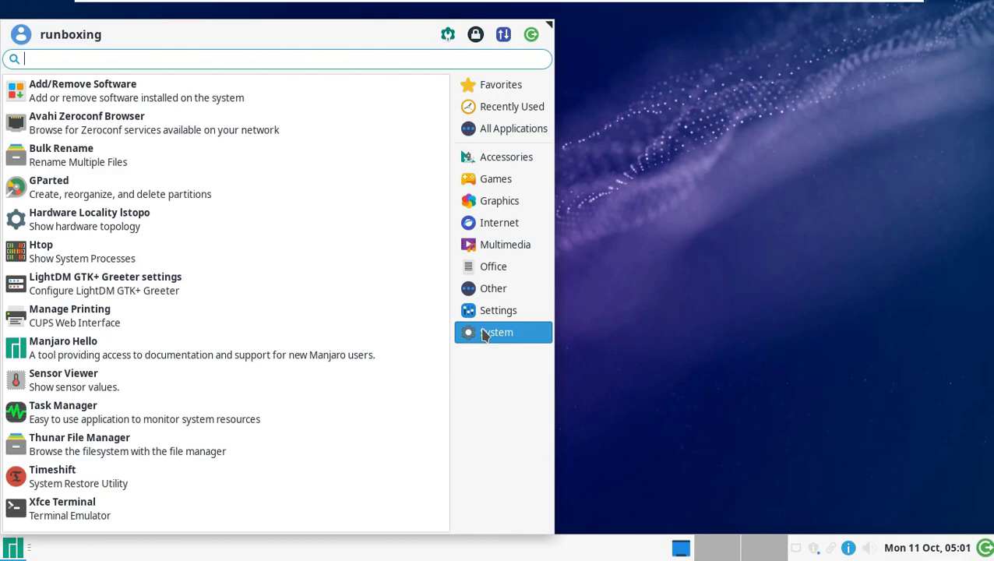
{"action": "left_click", "coordinate": [238, 413]}
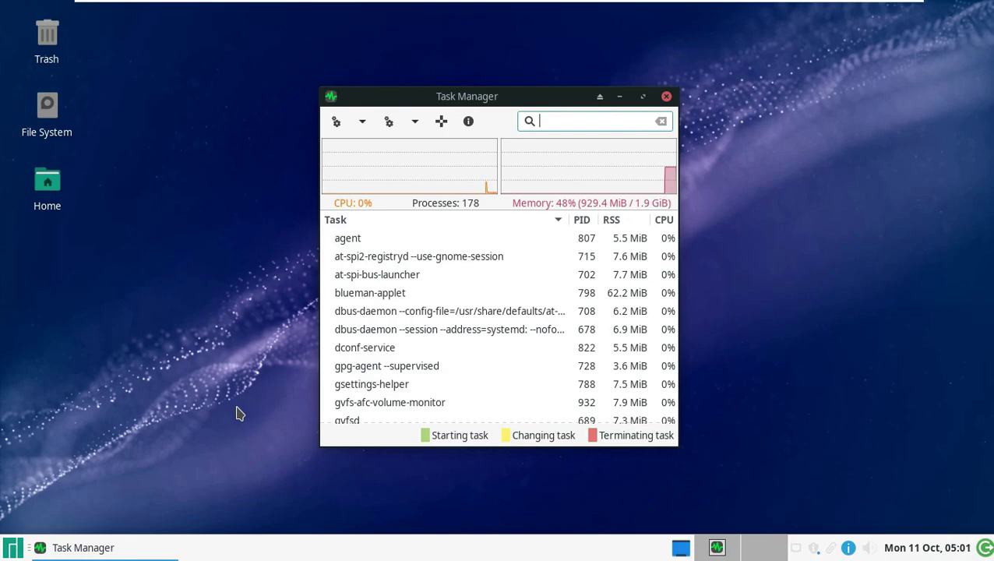
{"action": "left_click", "coordinate": [468, 122]}
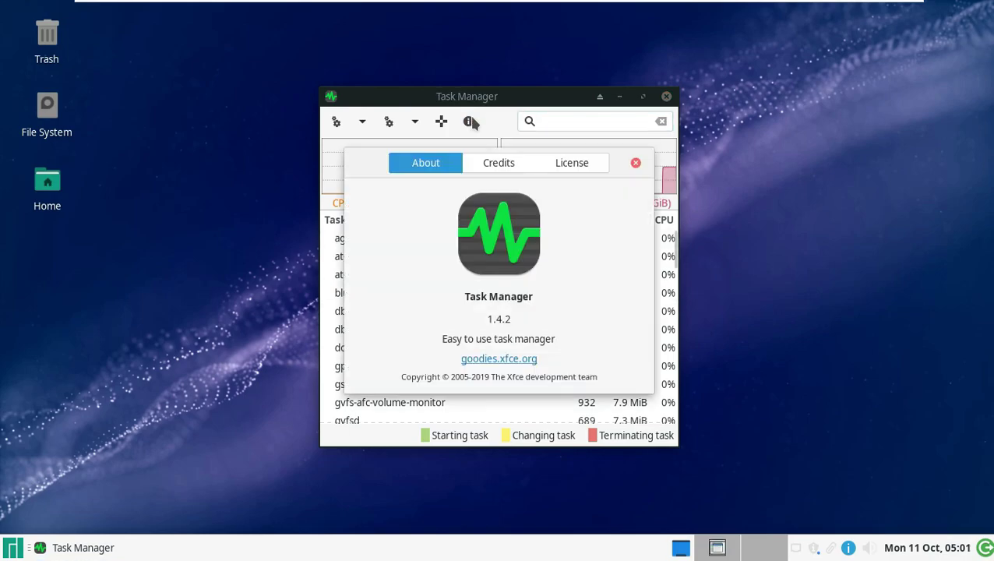
{"action": "left_click", "coordinate": [635, 162]}
{"action": "left_click", "coordinate": [666, 96]}
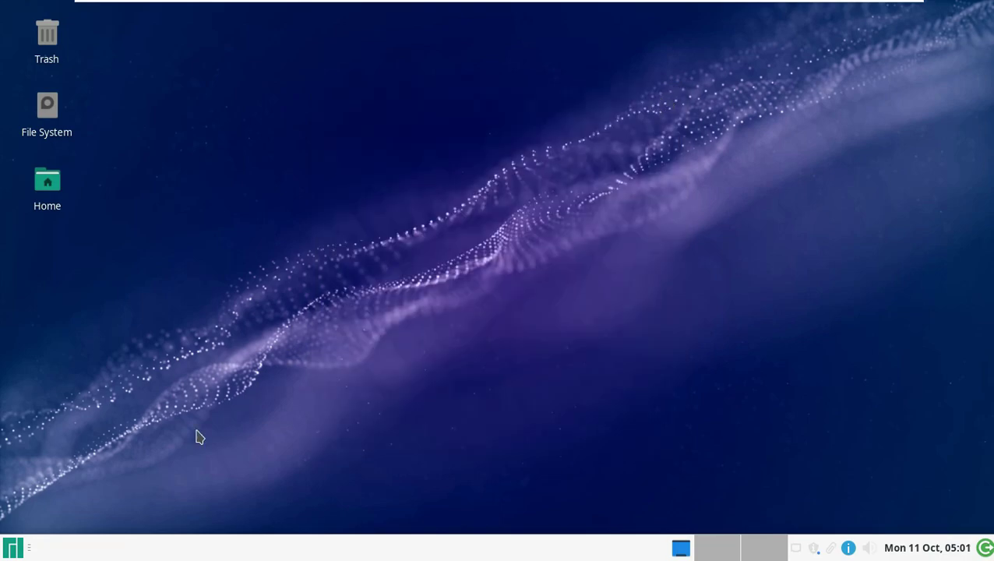
Launch Firefox from the Internet applications and close the Mozilla privacy page tab
{"action": "left_click", "coordinate": [14, 548]}
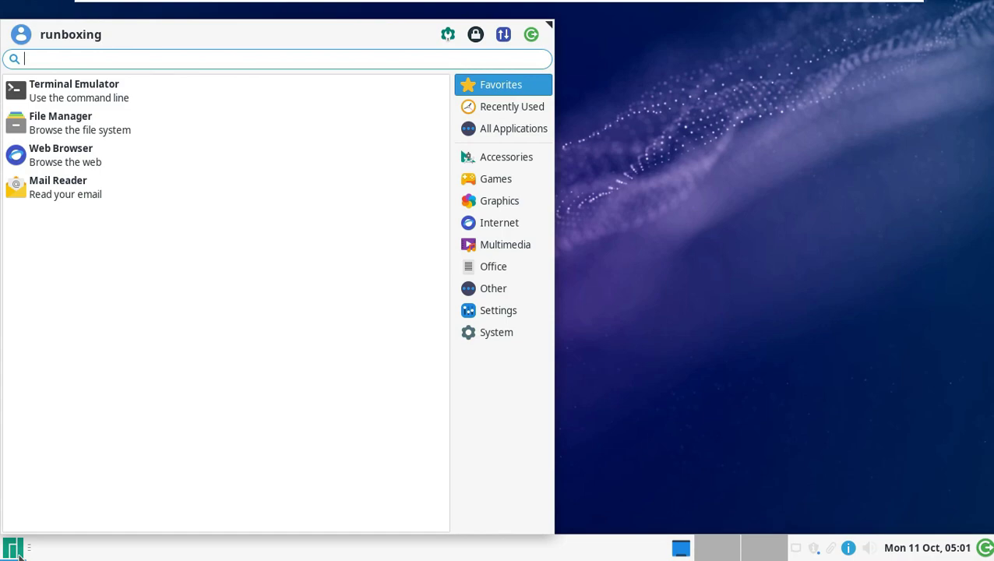
{"action": "left_click", "coordinate": [478, 222]}
{"action": "left_click", "coordinate": [202, 155]}
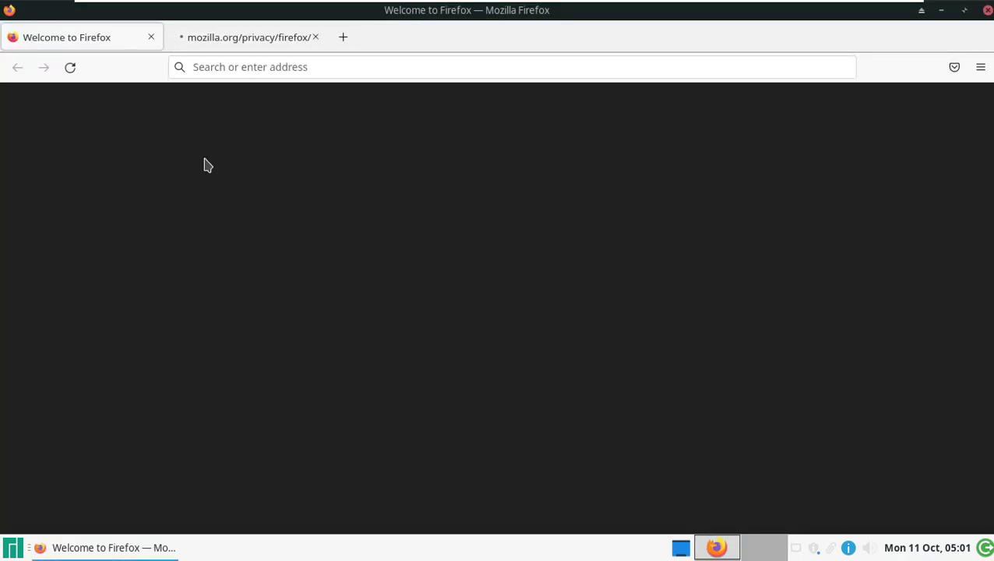
{"action": "left_click", "coordinate": [315, 37]}
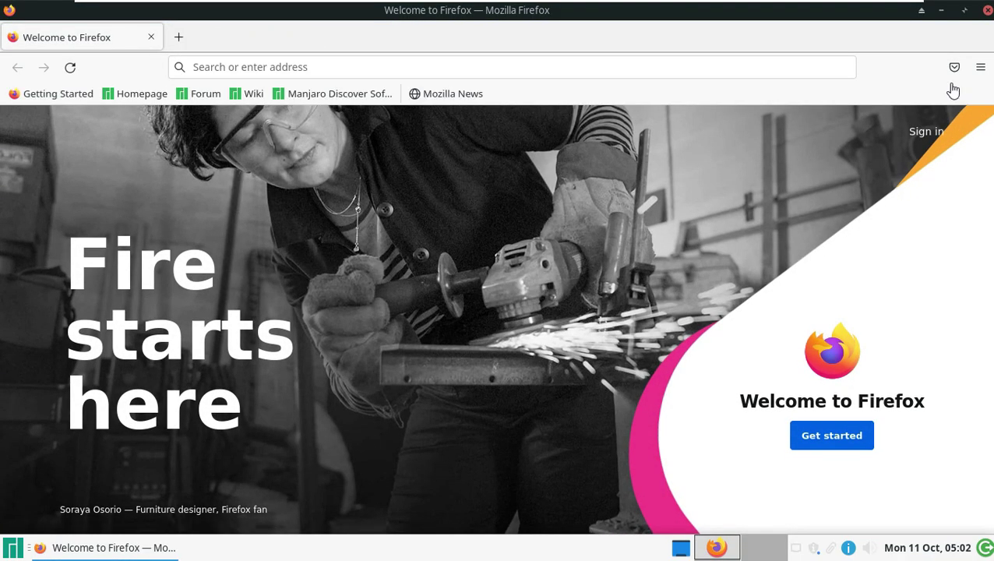
View Firefox's version details in its About window and close the window
{"action": "left_click", "coordinate": [980, 67]}
{"action": "scroll", "coordinate": [835, 466], "scroll_direction": "down", "scroll_amount": 1}
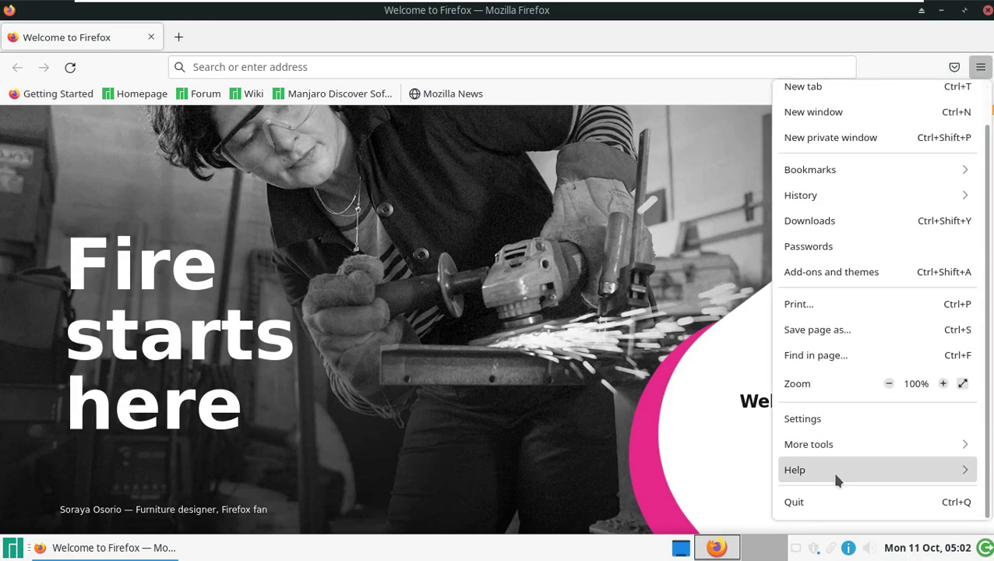
{"action": "left_click", "coordinate": [835, 477]}
{"action": "left_click", "coordinate": [824, 262]}
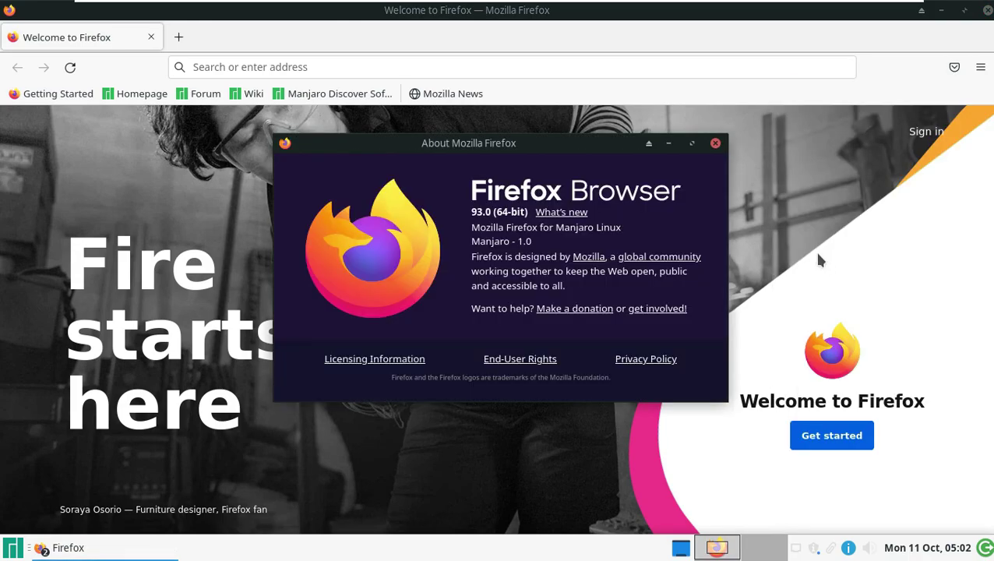
{"action": "left_click", "coordinate": [715, 145]}
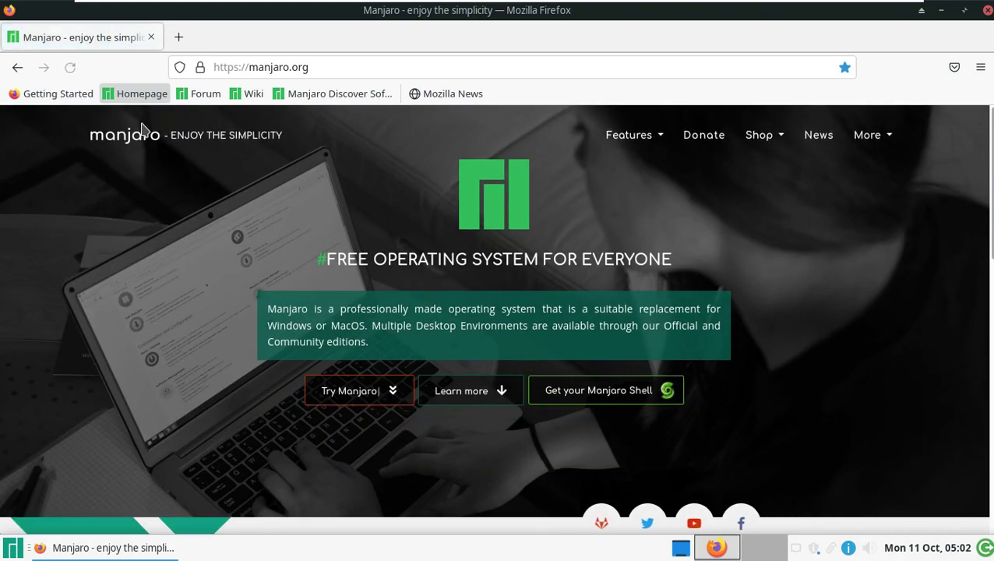
Open the XFCE 21.1.5 download page from the Manjaro homepage and look over its download options
{"action": "left_click", "coordinate": [374, 392]}
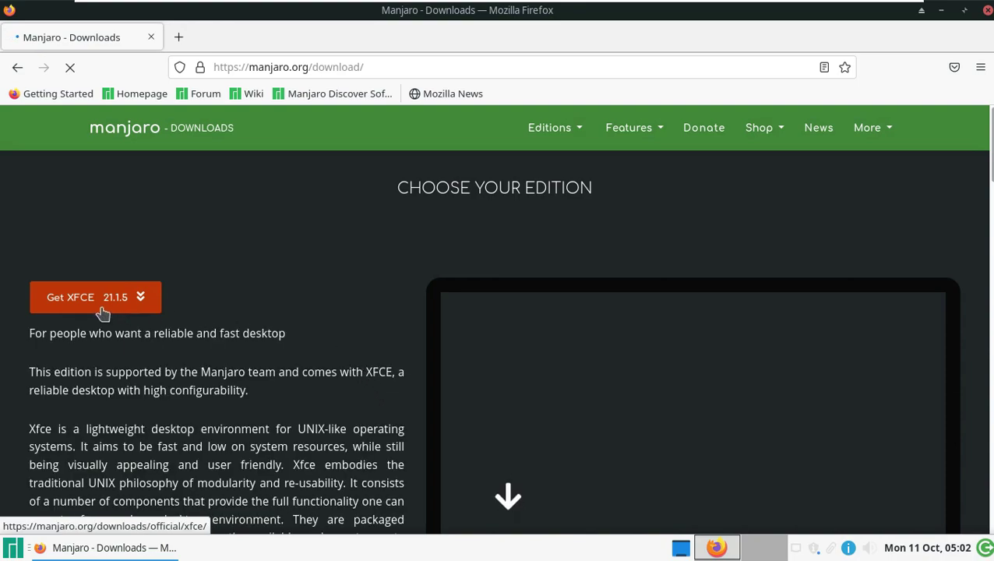
{"action": "left_click", "coordinate": [110, 310]}
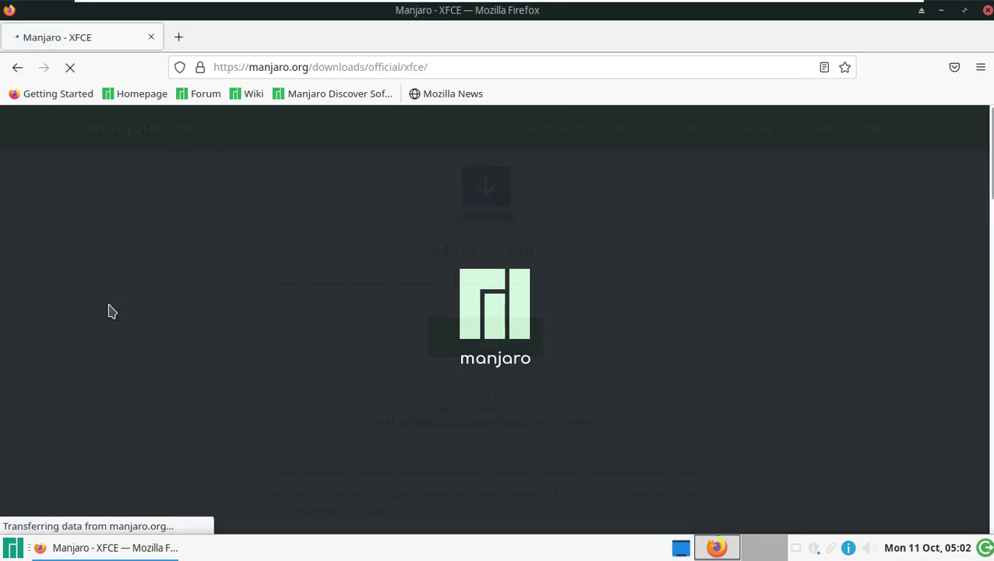
{"action": "scroll", "coordinate": [568, 345], "scroll_direction": "down", "scroll_amount": 5}
{"action": "scroll", "coordinate": [569, 345], "scroll_direction": "down", "scroll_amount": 5}
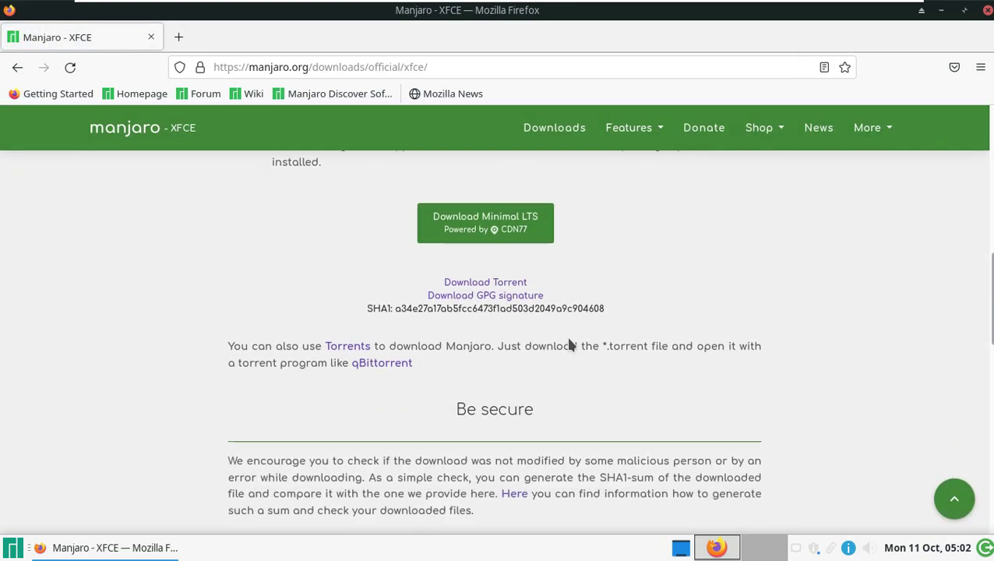
{"action": "scroll", "coordinate": [568, 345], "scroll_direction": "up", "scroll_amount": 10}
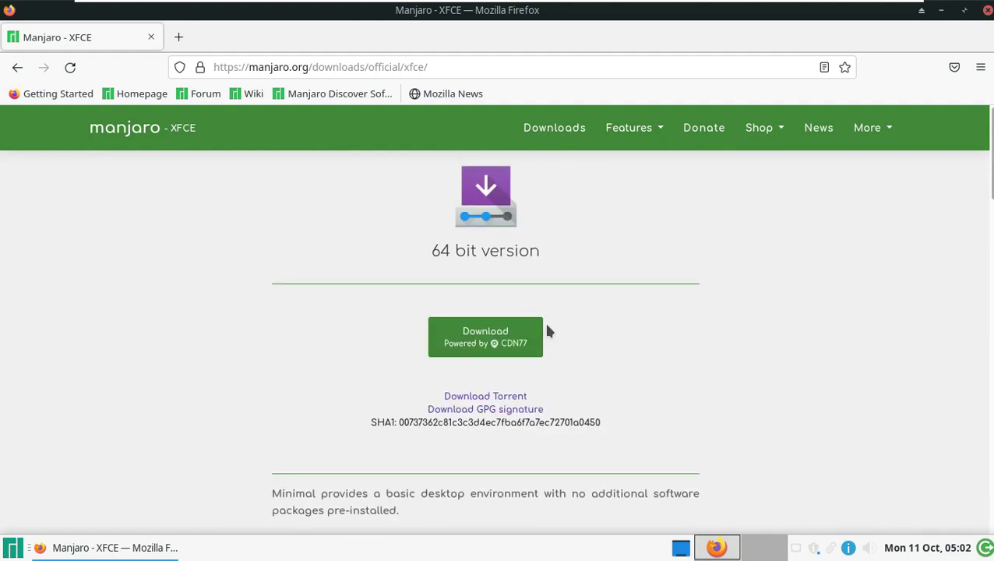
Start downloading the 64 bit Manjaro XFCE image, choosing to save manjaro-xfce-21.1.5-211008-linux513.iso as a file
{"action": "left_click", "coordinate": [499, 335]}
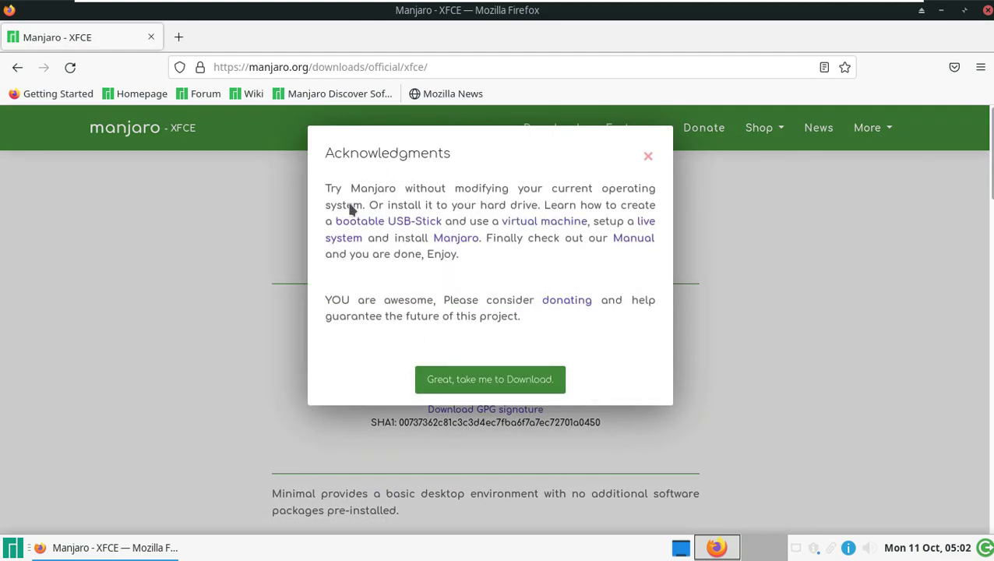
{"action": "left_click", "coordinate": [489, 380]}
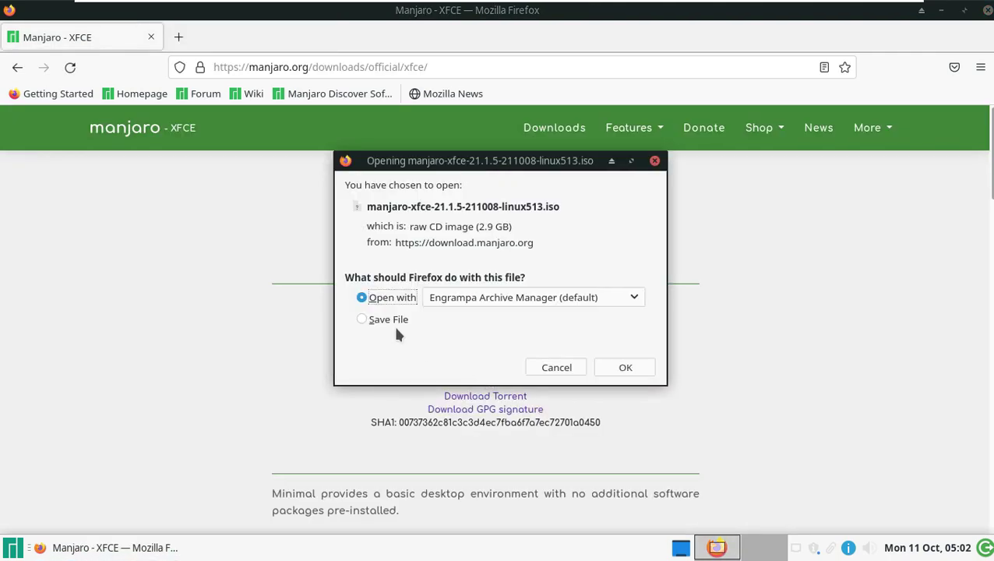
{"action": "left_click", "coordinate": [392, 320]}
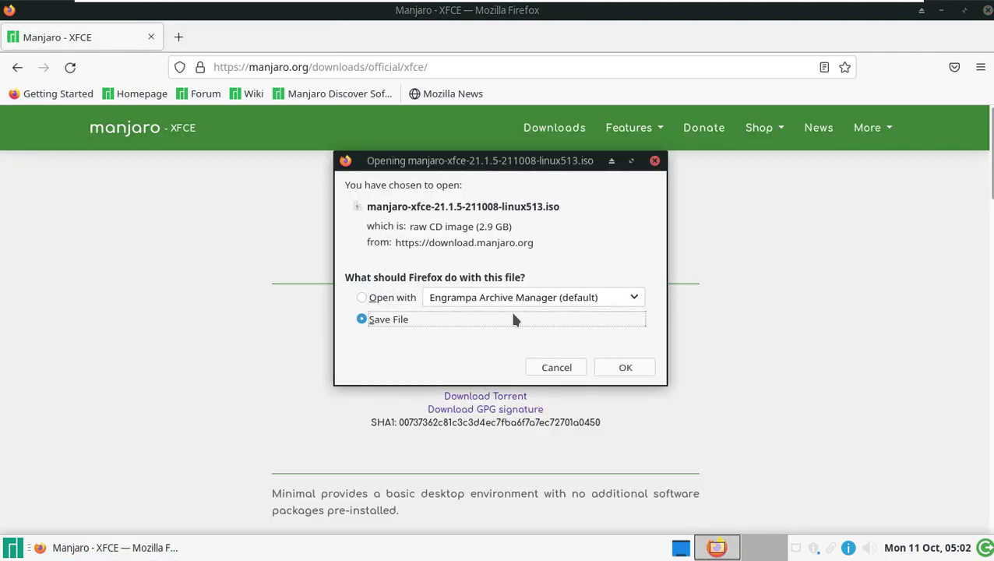
{"action": "left_click", "coordinate": [631, 374]}
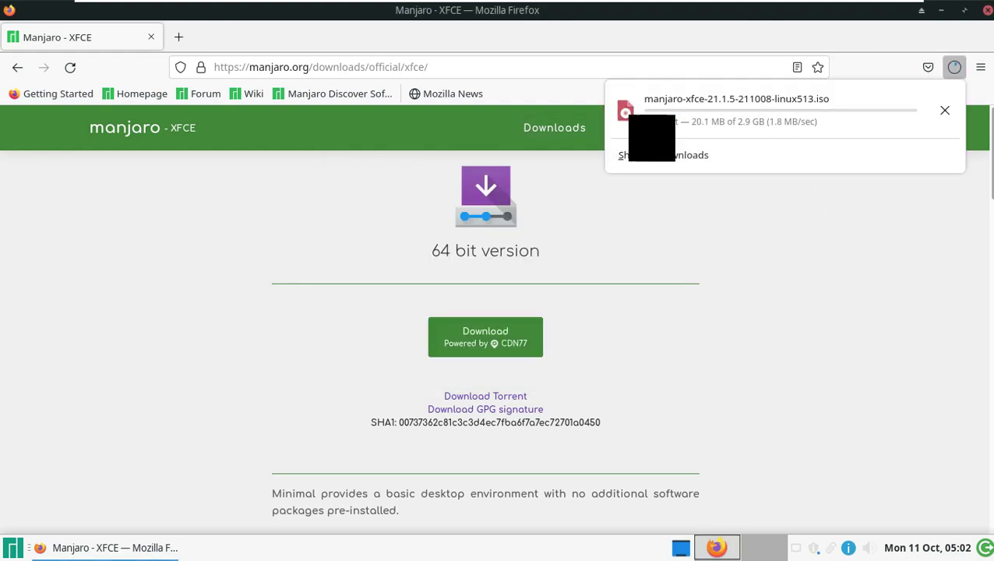
Show all downloads, cancel the ISO download, and close the Library window
{"action": "left_click", "coordinate": [654, 156]}
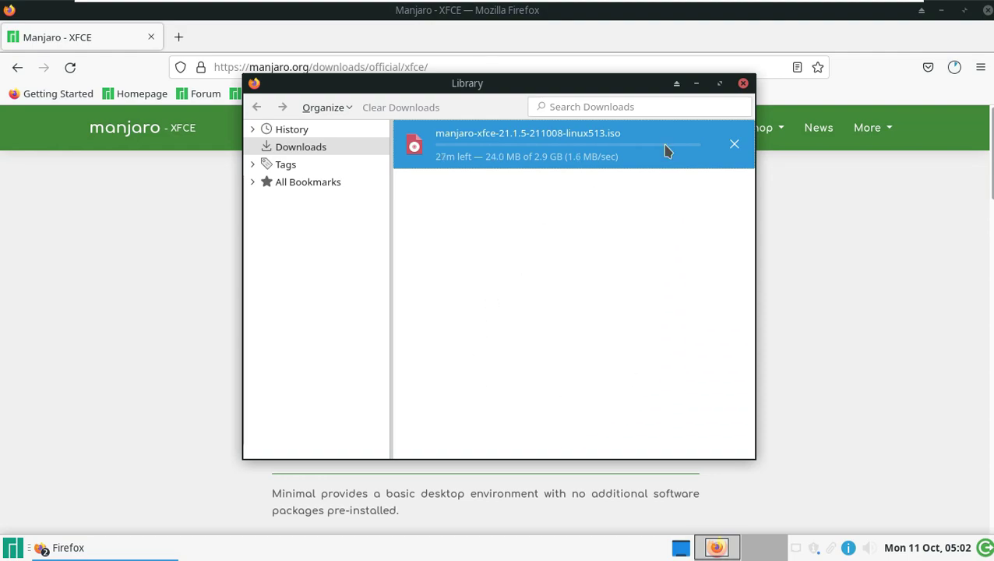
{"action": "left_click", "coordinate": [733, 145]}
{"action": "left_click", "coordinate": [743, 83]}
Go to youtube.com/9to5linux in the current tab
{"action": "left_click", "coordinate": [633, 70]}
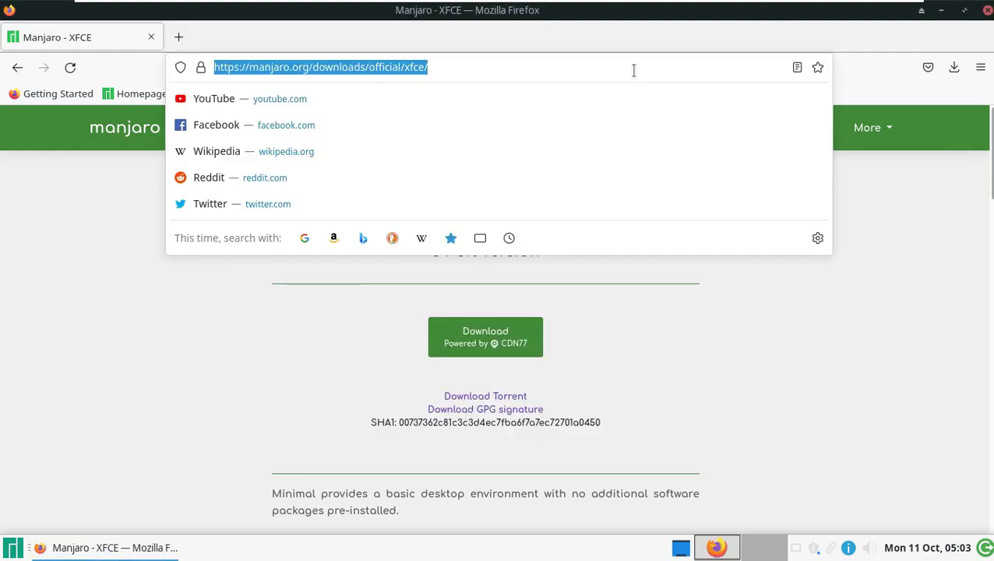
{"action": "type", "text": "youtube.com/9to5linux"}
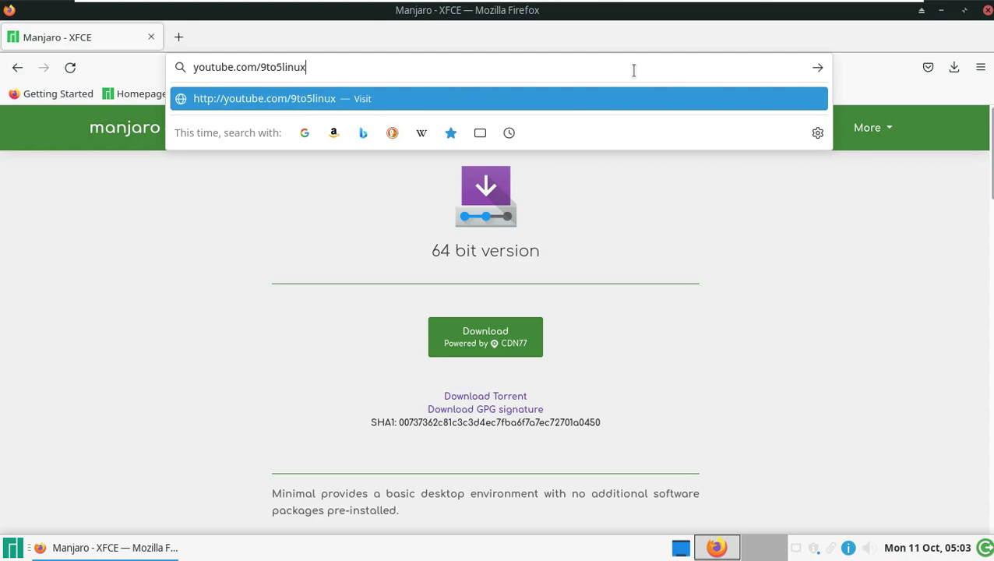
{"action": "key", "text": "Return"}
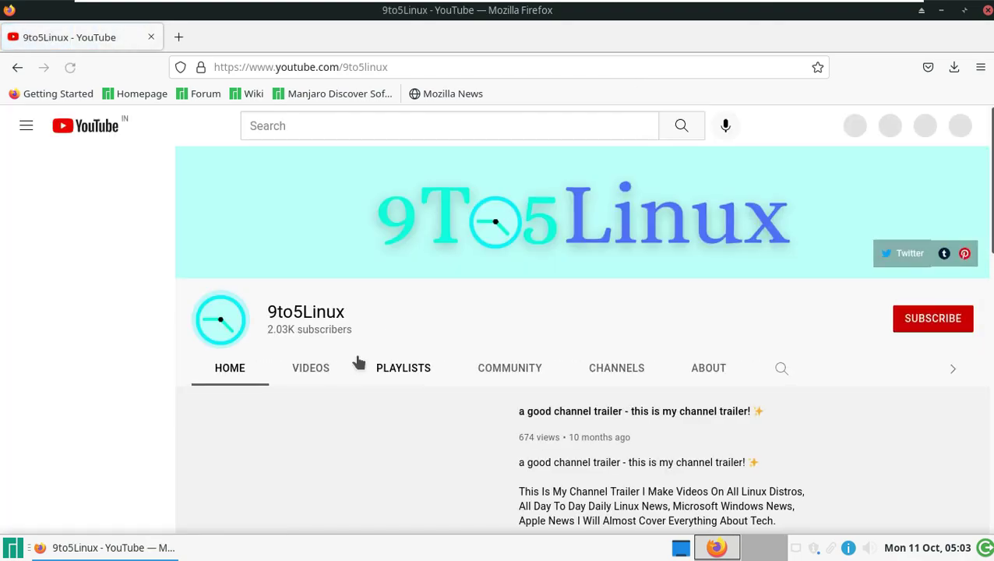
Show the 9to5Linux channel's videos, then bring up its subscription prompt and dismiss it
{"action": "left_click", "coordinate": [356, 363]}
{"action": "left_click", "coordinate": [319, 373]}
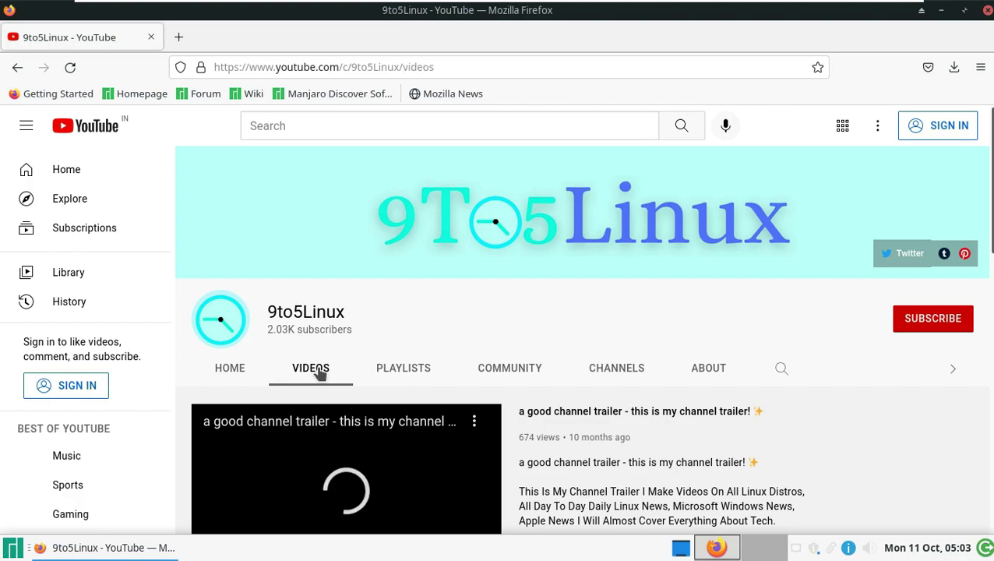
{"action": "left_click", "coordinate": [903, 326]}
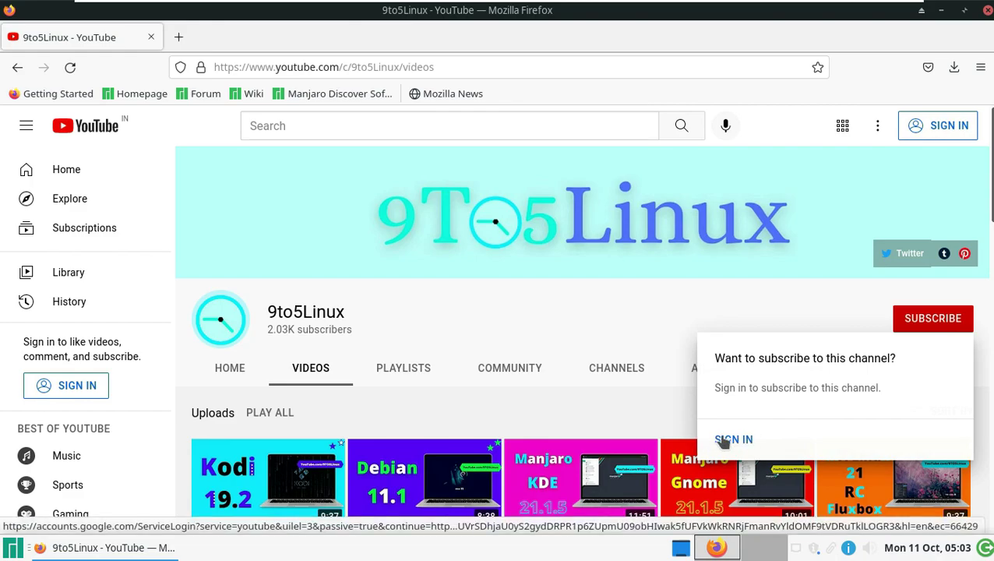
{"action": "left_click", "coordinate": [600, 297]}
Read the channel's About page, highlighting the daily upload statement, the weekly schedule and the Links heading
{"action": "left_click", "coordinate": [706, 368]}
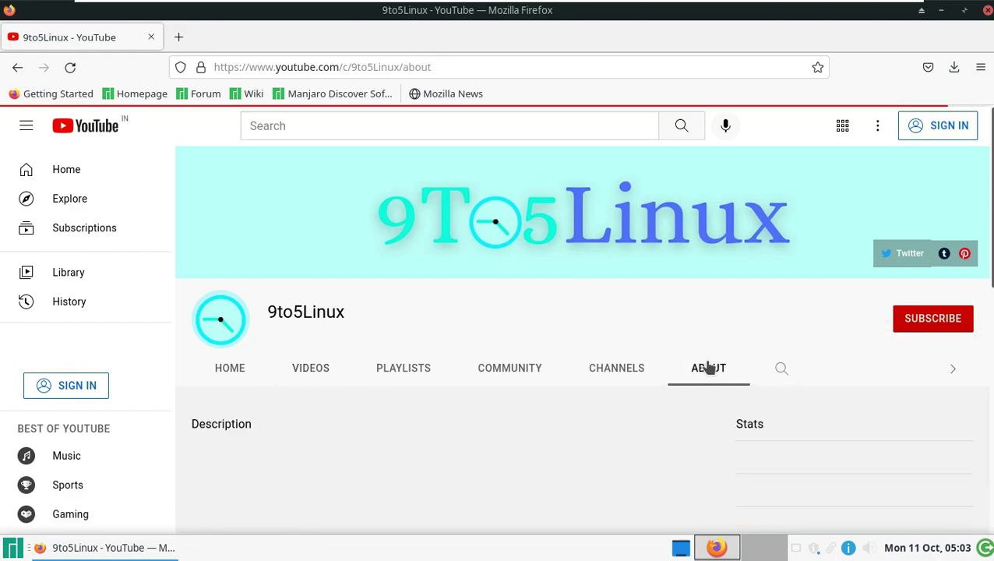
{"action": "scroll", "coordinate": [669, 375], "scroll_direction": "down", "scroll_amount": 2}
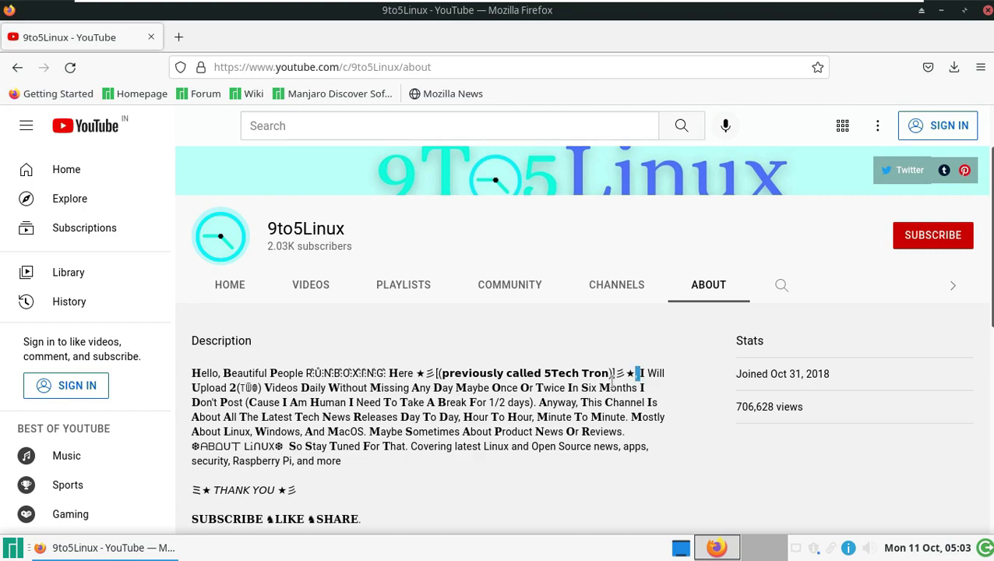
{"action": "left_click_drag", "start_coordinate": [614, 382], "coordinate": [449, 387]}
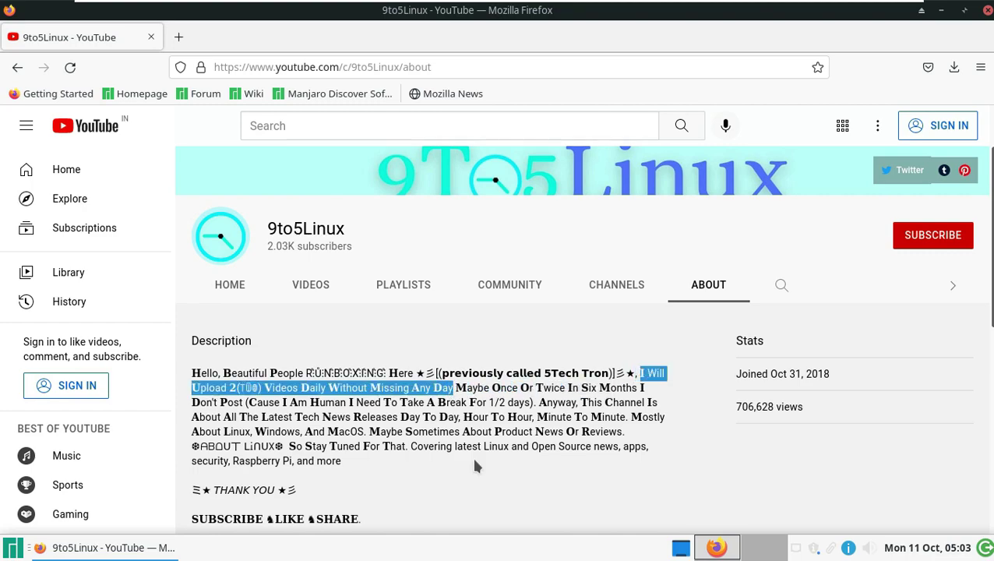
{"action": "scroll", "coordinate": [506, 413], "scroll_direction": "down", "scroll_amount": 5}
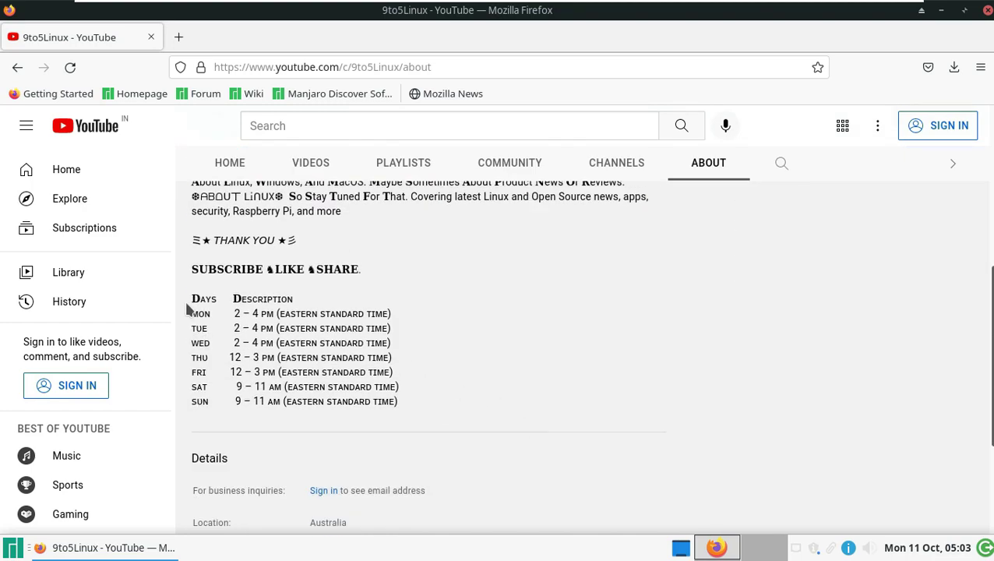
{"action": "left_click_drag", "start_coordinate": [193, 298], "coordinate": [399, 404]}
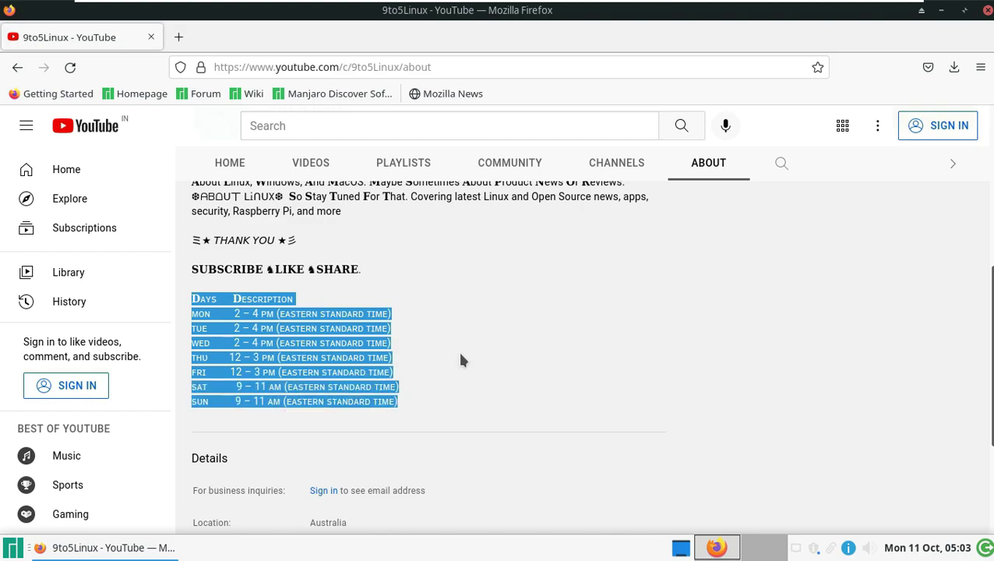
{"action": "scroll", "coordinate": [452, 355], "scroll_direction": "down", "scroll_amount": 2}
{"action": "scroll", "coordinate": [441, 360], "scroll_direction": "down", "scroll_amount": 2}
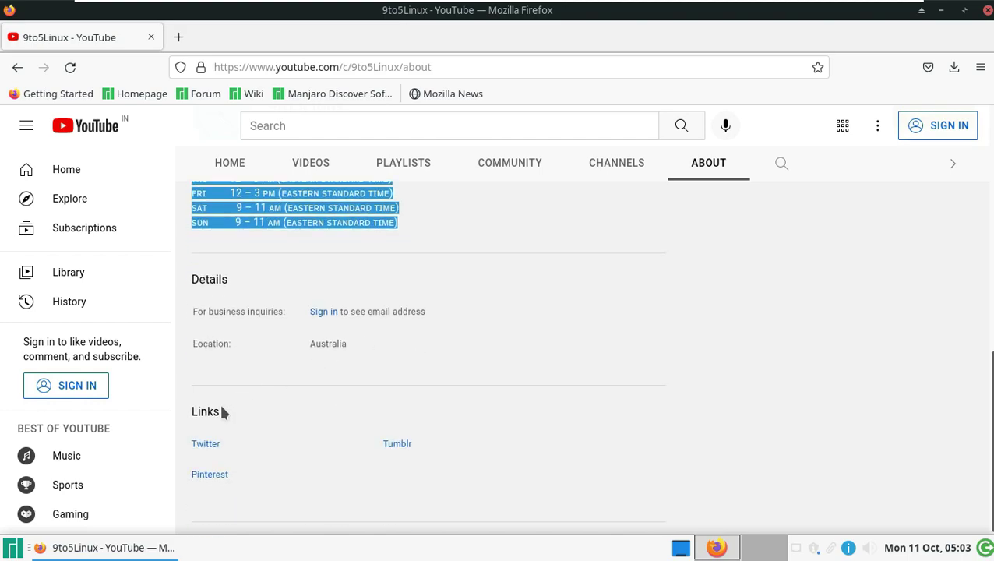
{"action": "left_click_drag", "start_coordinate": [224, 413], "coordinate": [191, 409]}
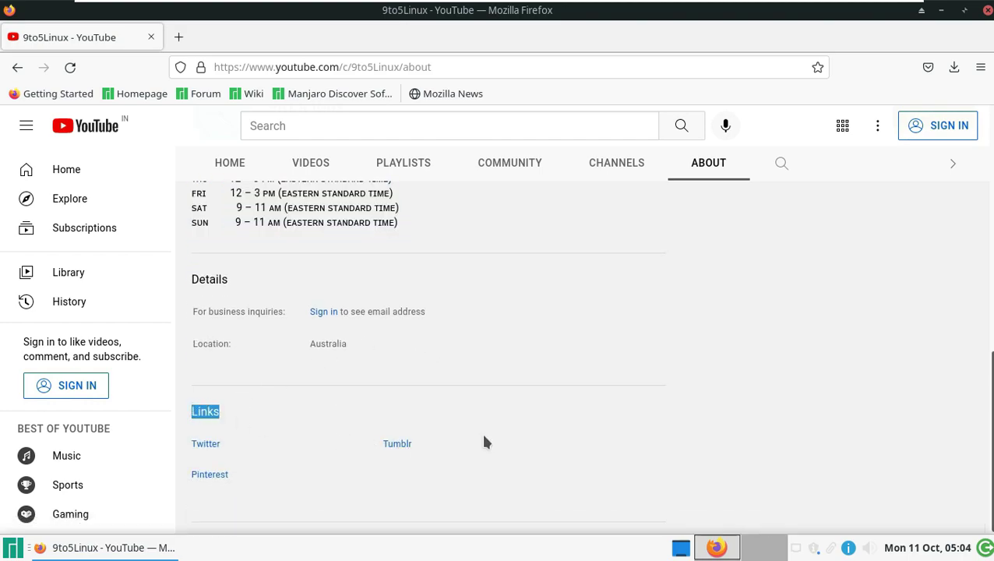
{"action": "scroll", "coordinate": [481, 430], "scroll_direction": "up", "scroll_amount": 15}
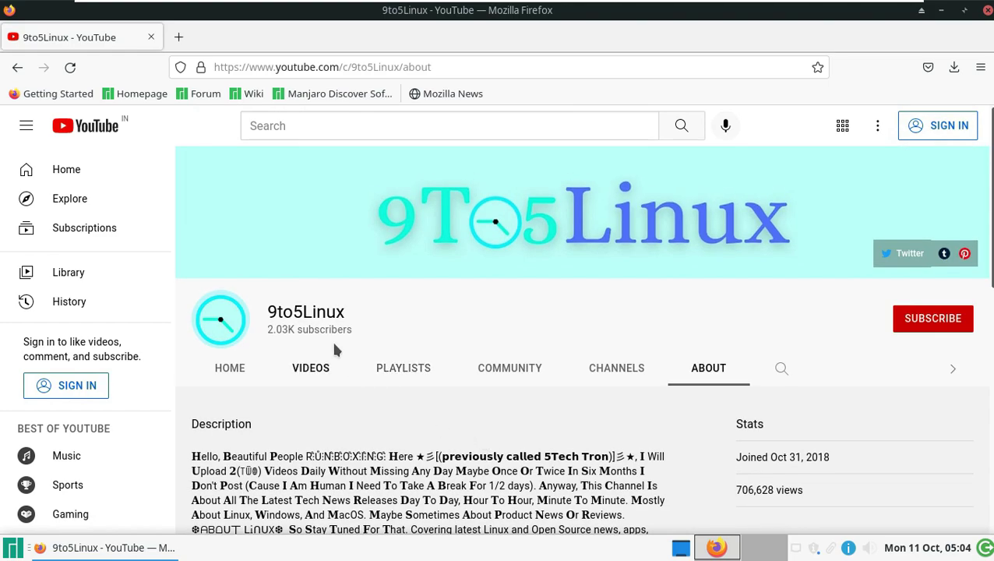
Return to the channel's uploaded videos and bring up the subscription prompt again, then dismiss it
{"action": "left_click", "coordinate": [303, 372]}
{"action": "left_click", "coordinate": [905, 319]}
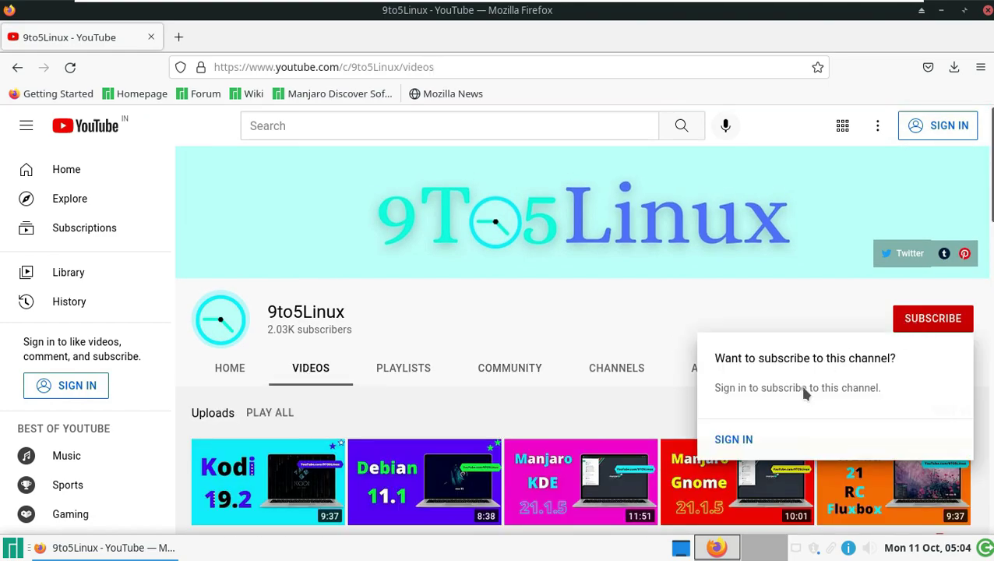
{"action": "left_click", "coordinate": [565, 321]}
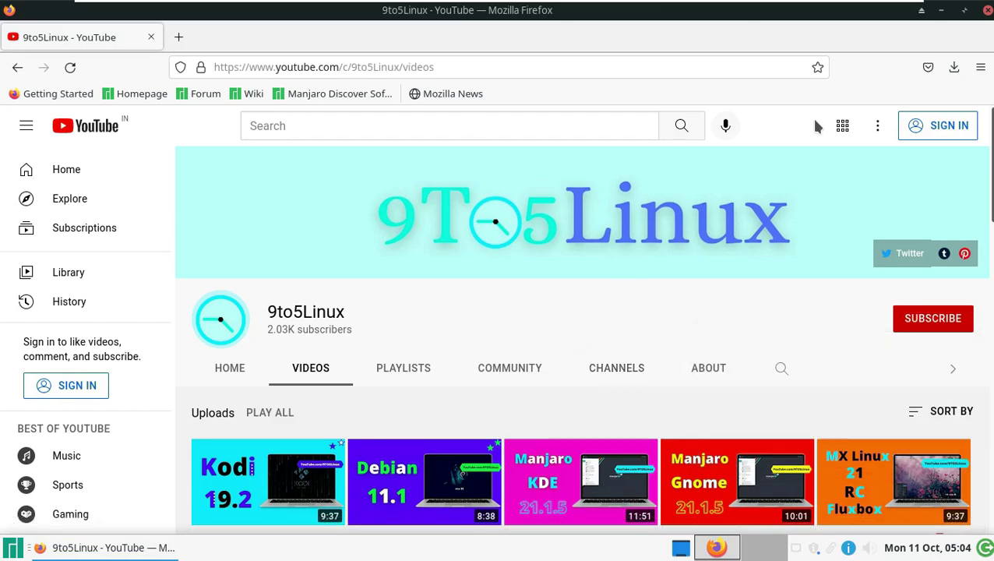
Close Firefox and log out of the Xfce session from the desktop's applications list
{"action": "left_click", "coordinate": [986, 11]}
{"action": "right_click", "coordinate": [458, 153]}
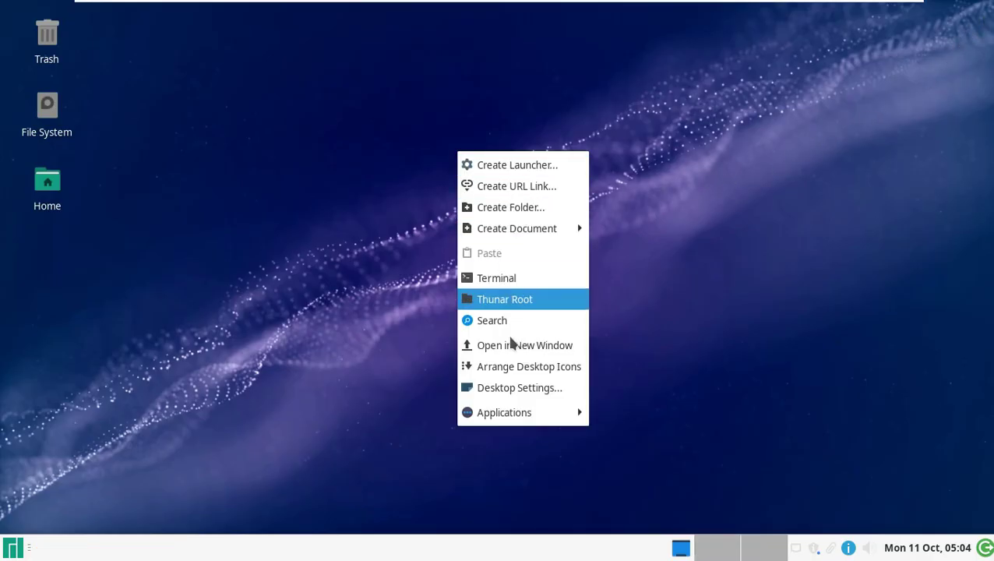
{"action": "mouse_move", "coordinate": [510, 417]}
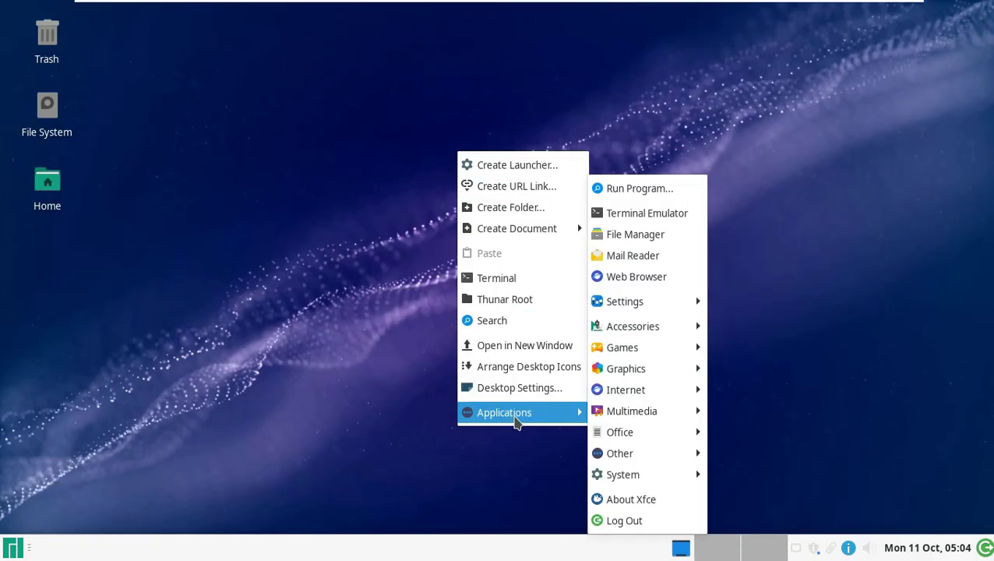
{"action": "left_click", "coordinate": [627, 521]}
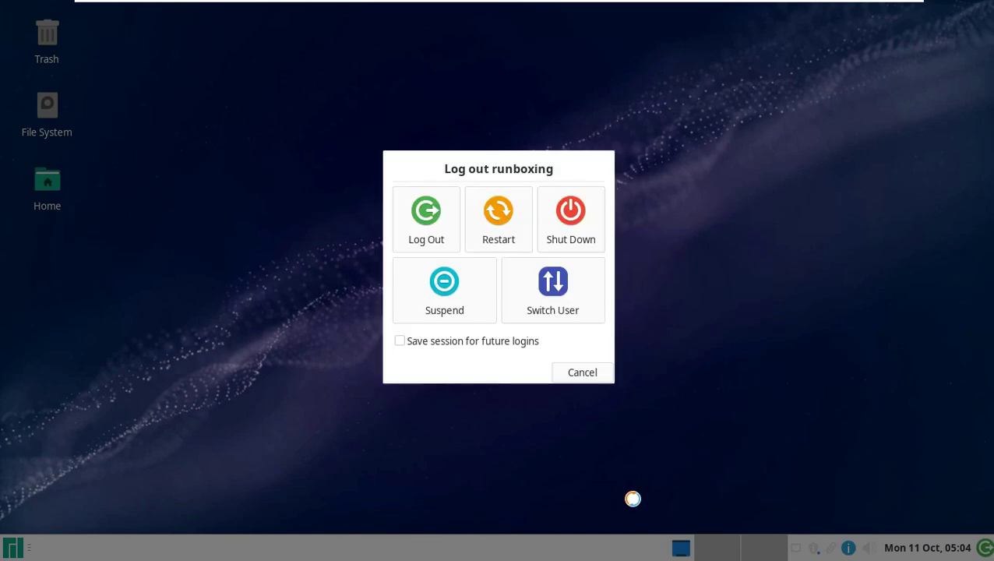
{"action": "left_click", "coordinate": [442, 222]}
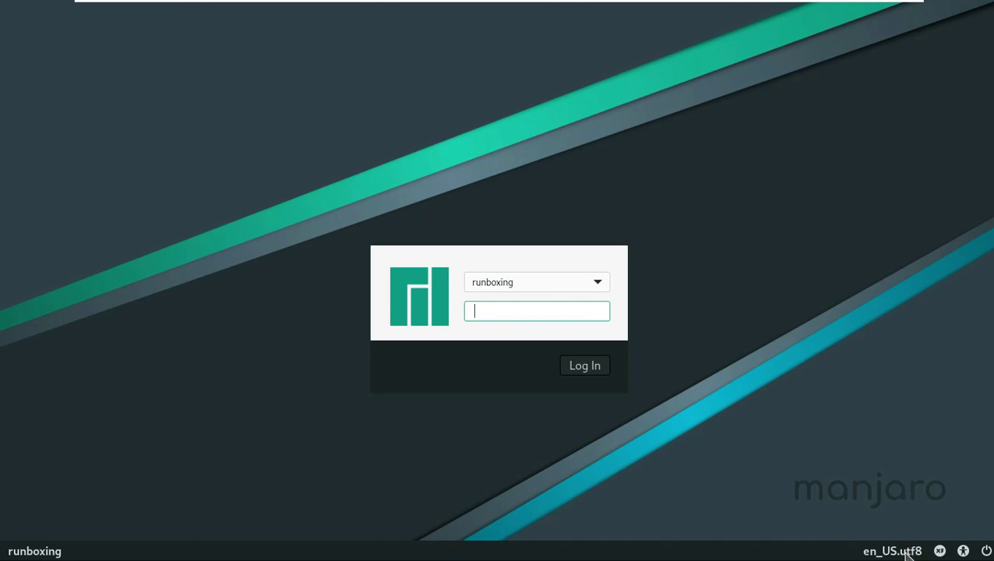
Review the language, session and accessibility options on the login screen
{"action": "left_click", "coordinate": [906, 551]}
{"action": "left_click", "coordinate": [913, 441]}
{"action": "left_click", "coordinate": [940, 549]}
{"action": "left_click", "coordinate": [935, 454]}
{"action": "left_click", "coordinate": [963, 550]}
{"action": "left_click", "coordinate": [902, 406]}
Enter the account password on the login screen and log back in to the Xfce desktop
{"action": "key", "text": "Tab"}
{"action": "left_click", "coordinate": [501, 310]}
{"action": "left_click", "coordinate": [605, 366]}
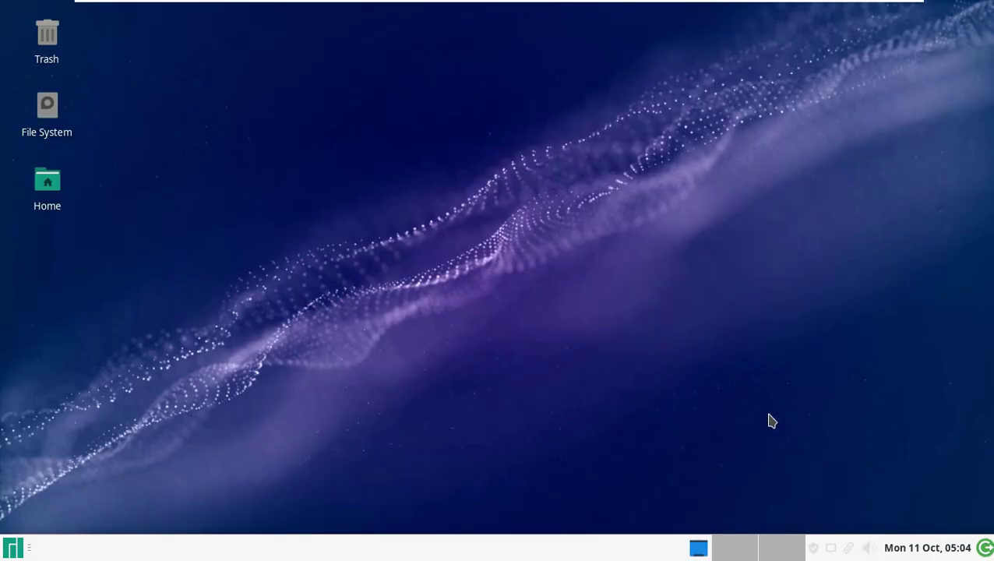
Open the session's log out dialog from the desktop
{"action": "left_click", "coordinate": [985, 548]}
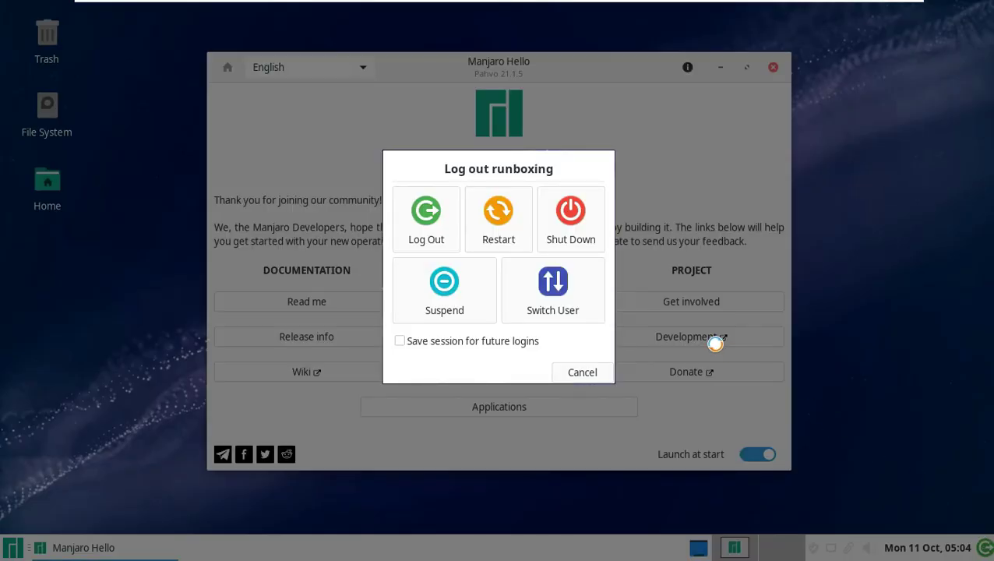